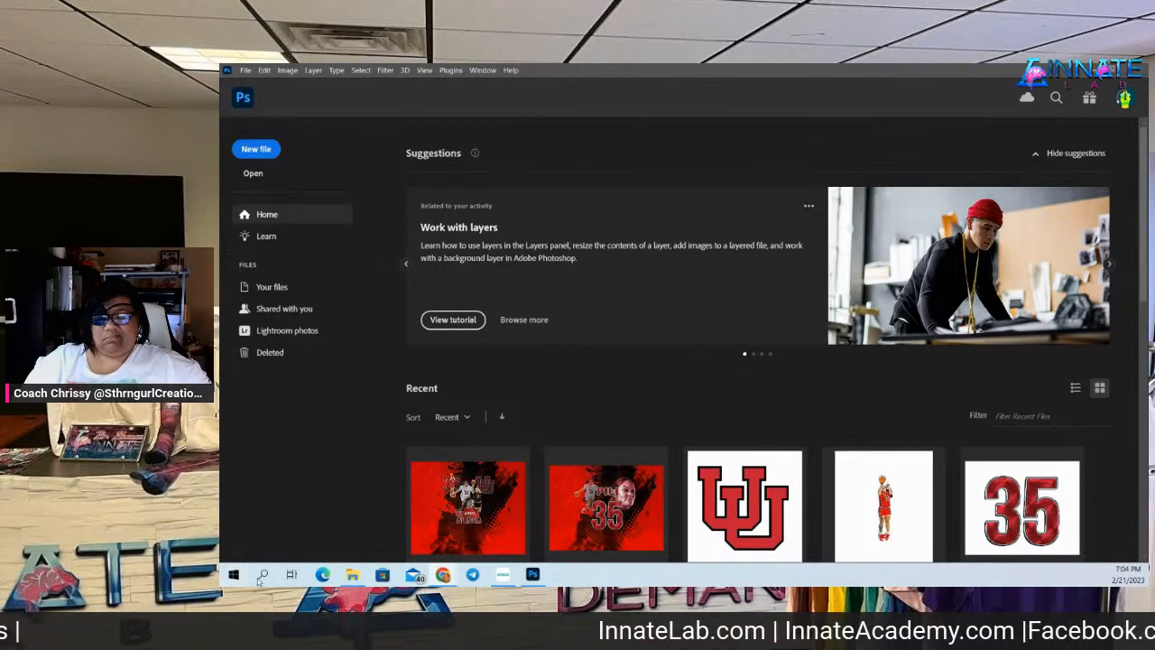
Open the Button Image smart object from the Button Template and Mockup file for editing
scroll(541, 415, down, 5)
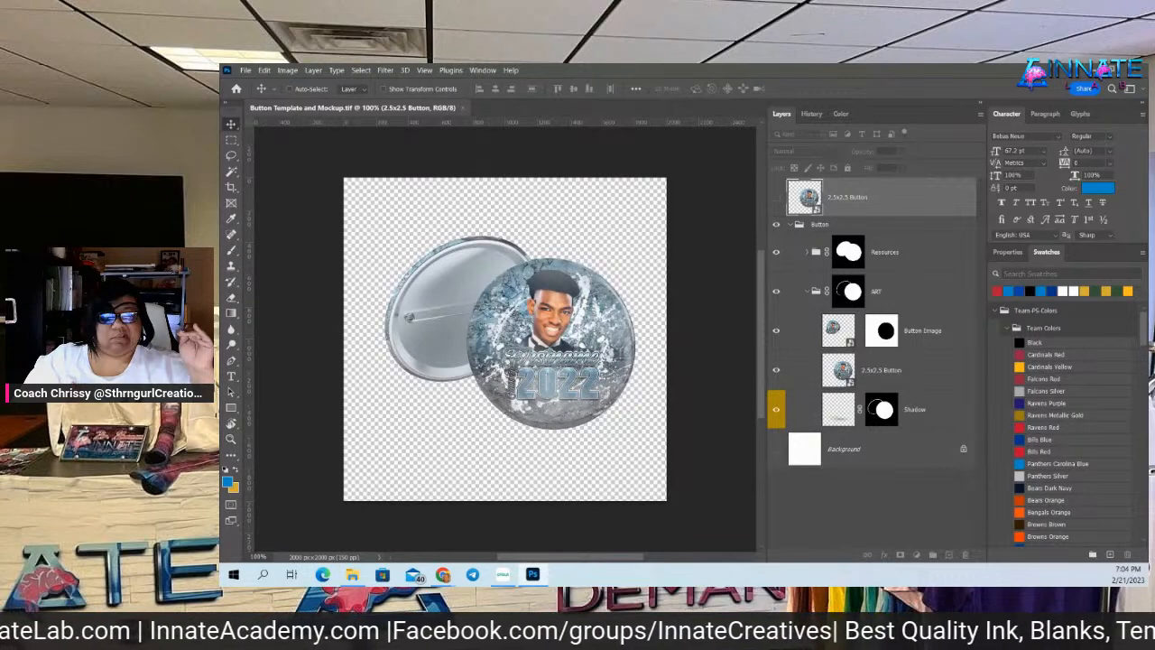
click(611, 268)
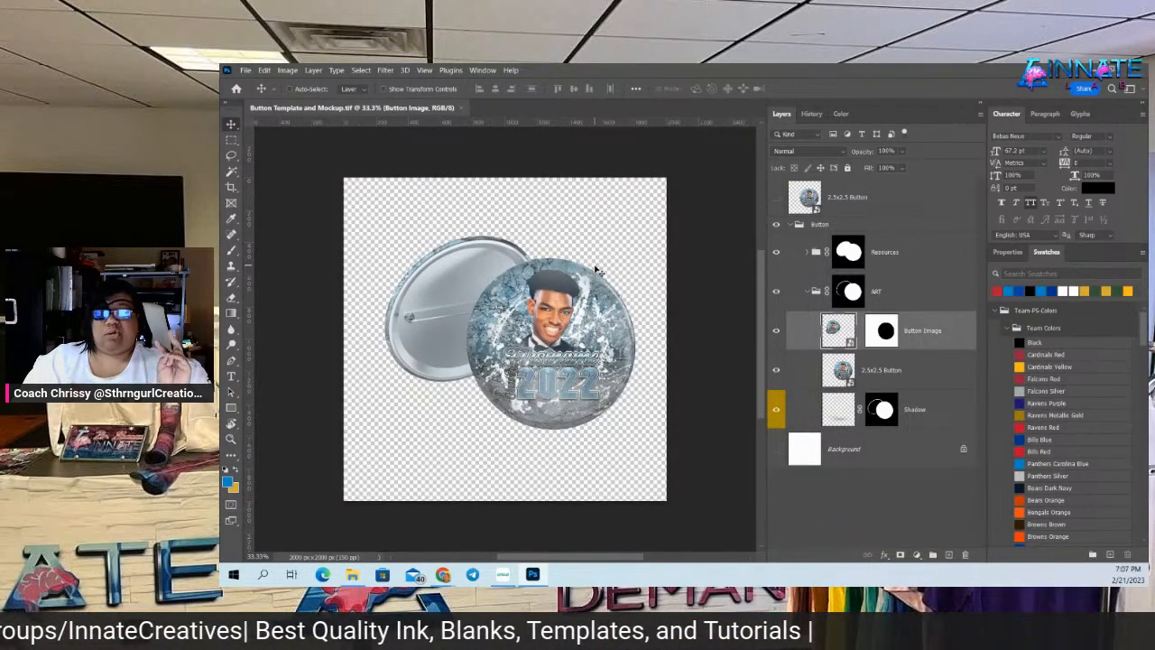
click(817, 209)
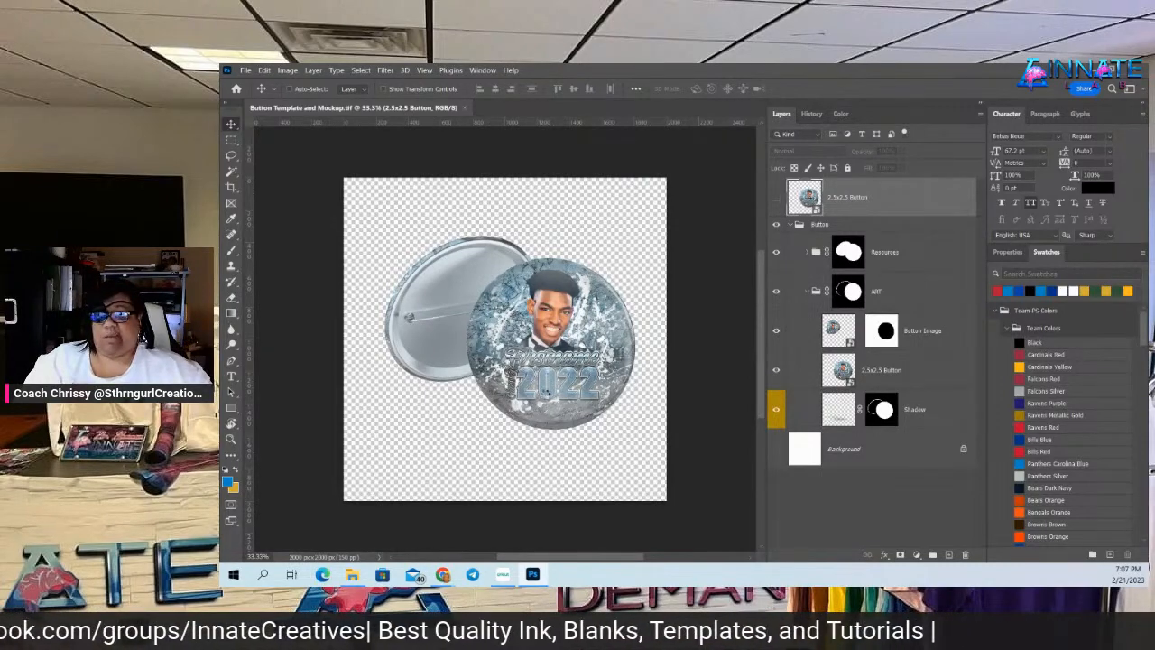
double_click(552, 373)
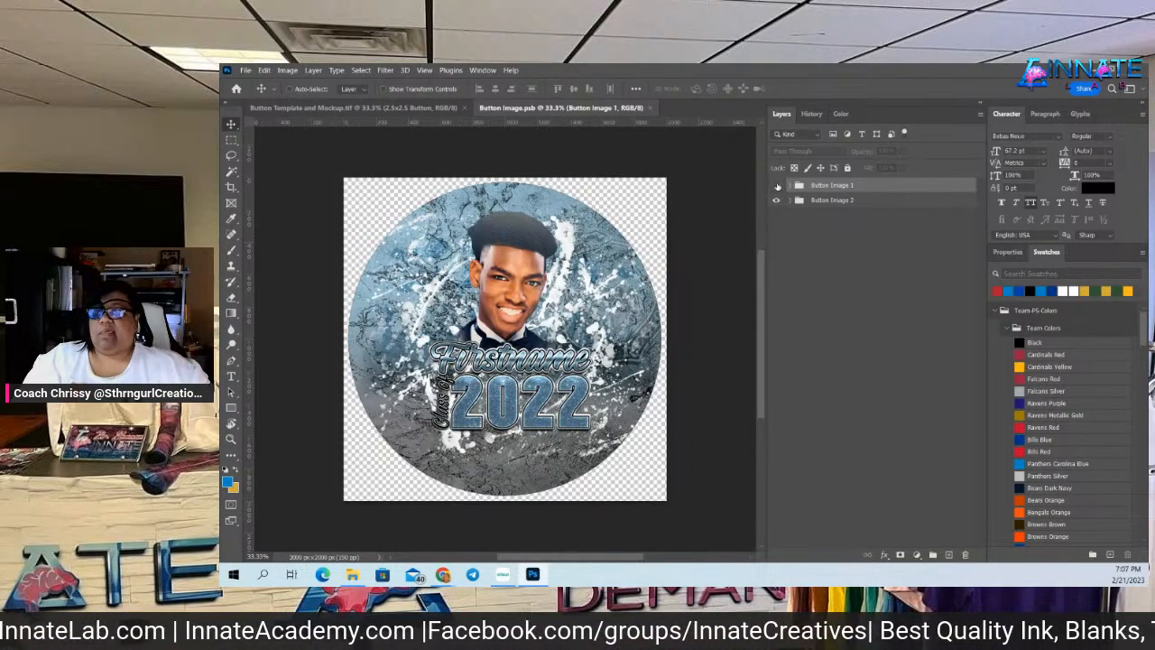
Compare the Button Image 1 and Button Image 2 designs and examine the layers inside each group
click(777, 201)
click(776, 185)
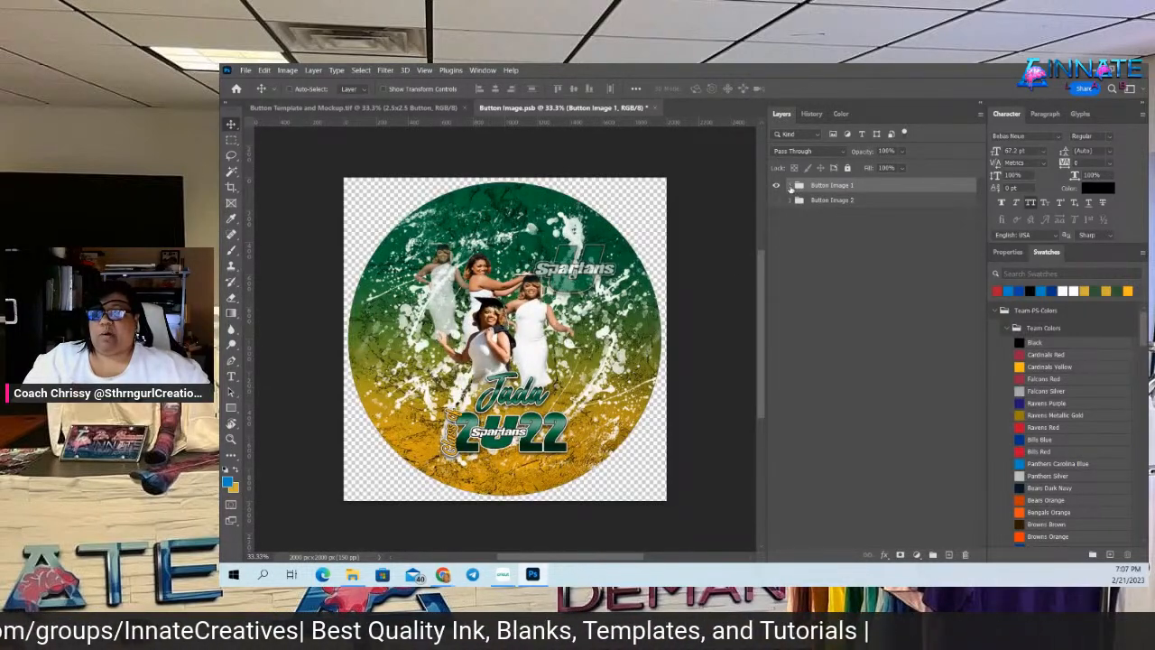
click(791, 185)
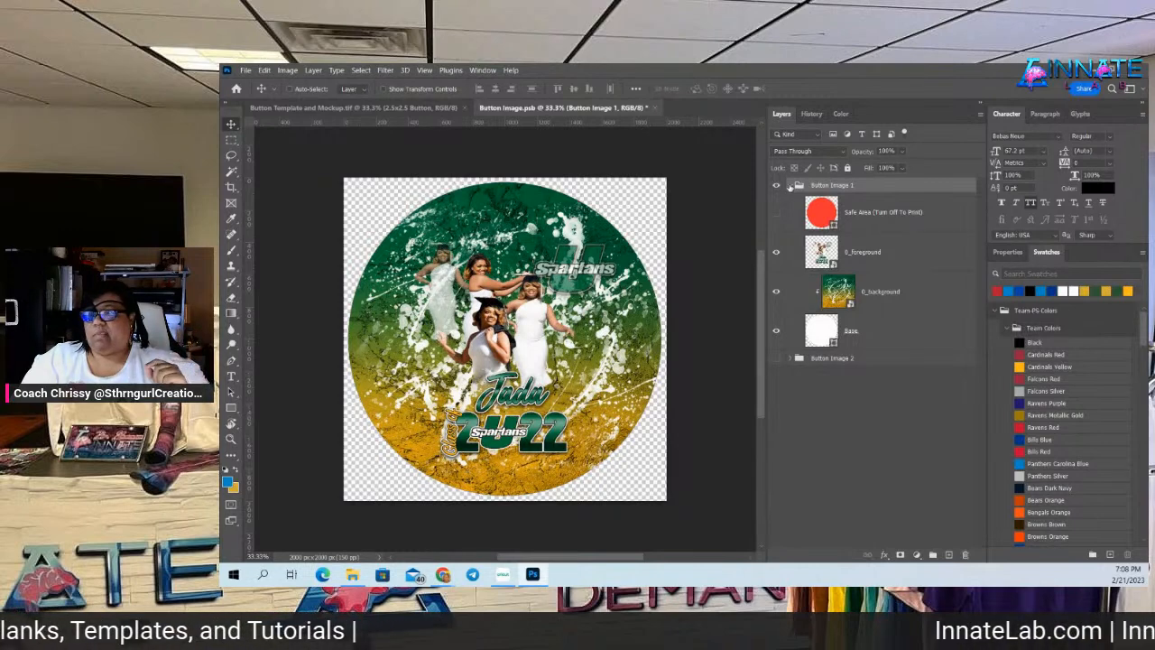
click(789, 185)
click(776, 185)
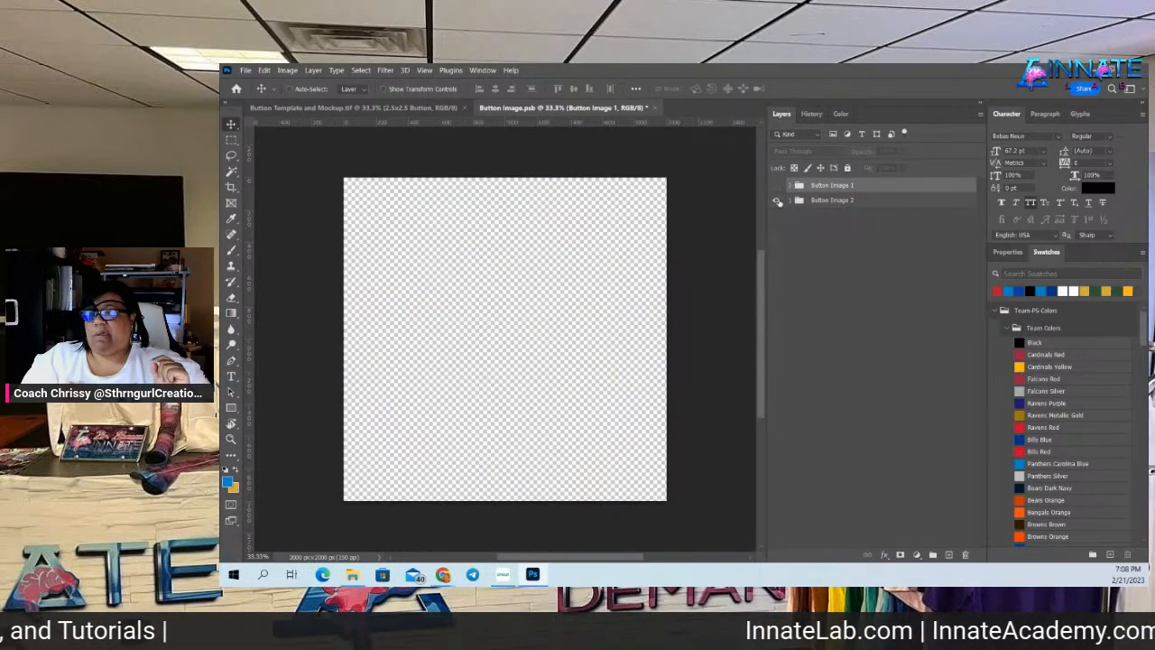
click(776, 201)
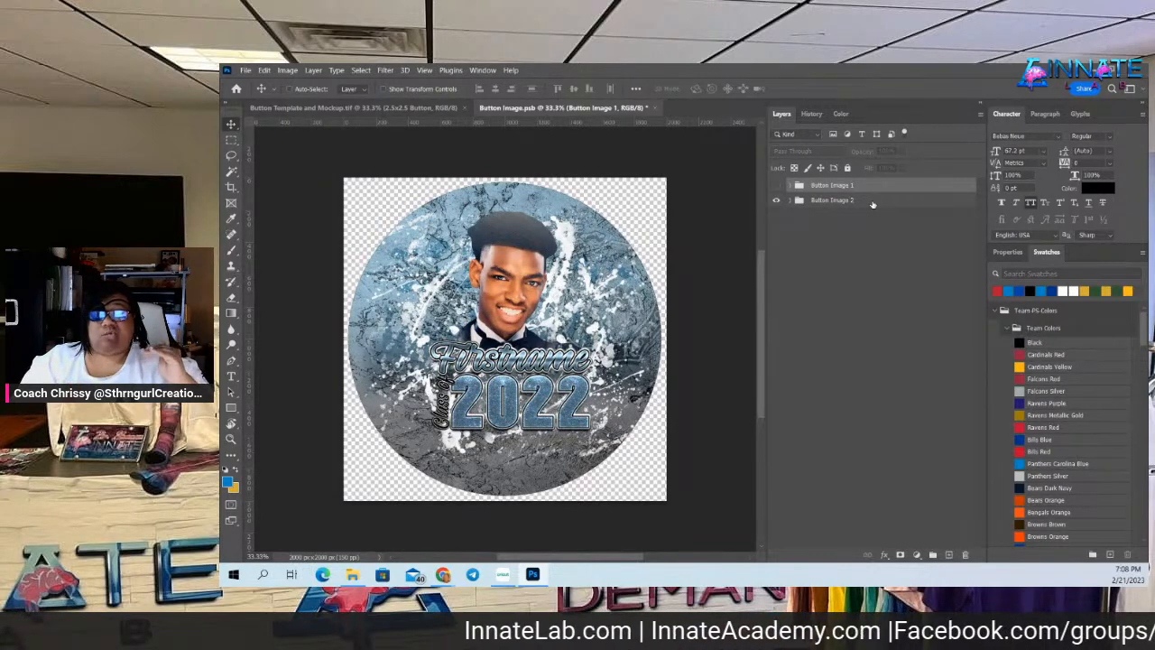
click(791, 200)
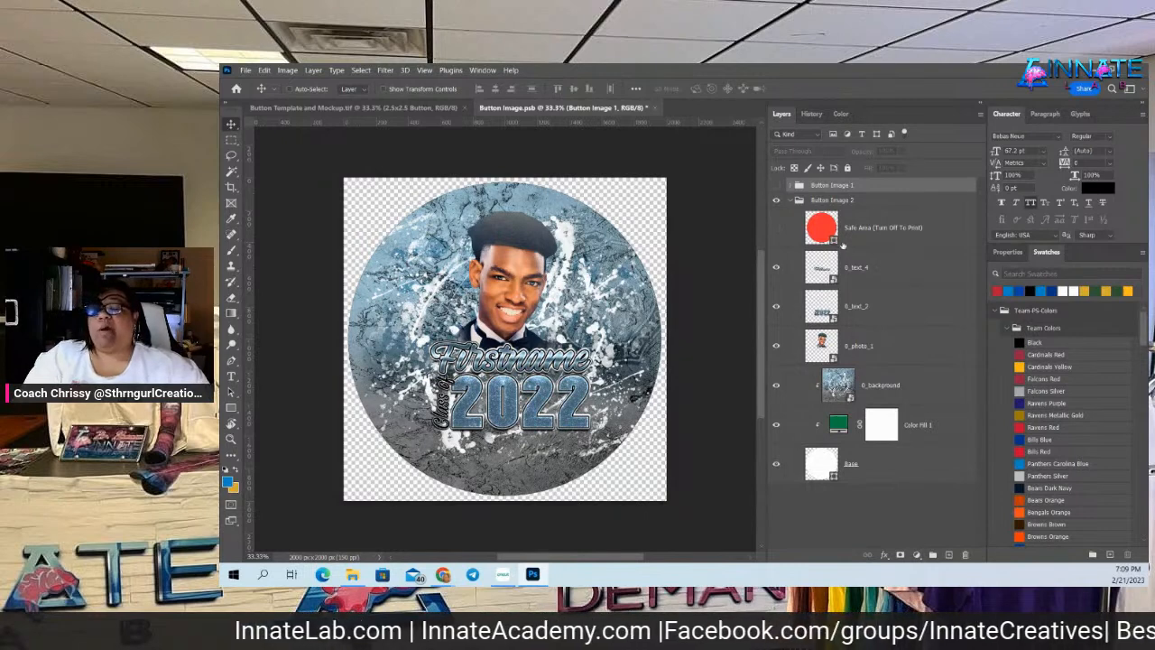
click(792, 201)
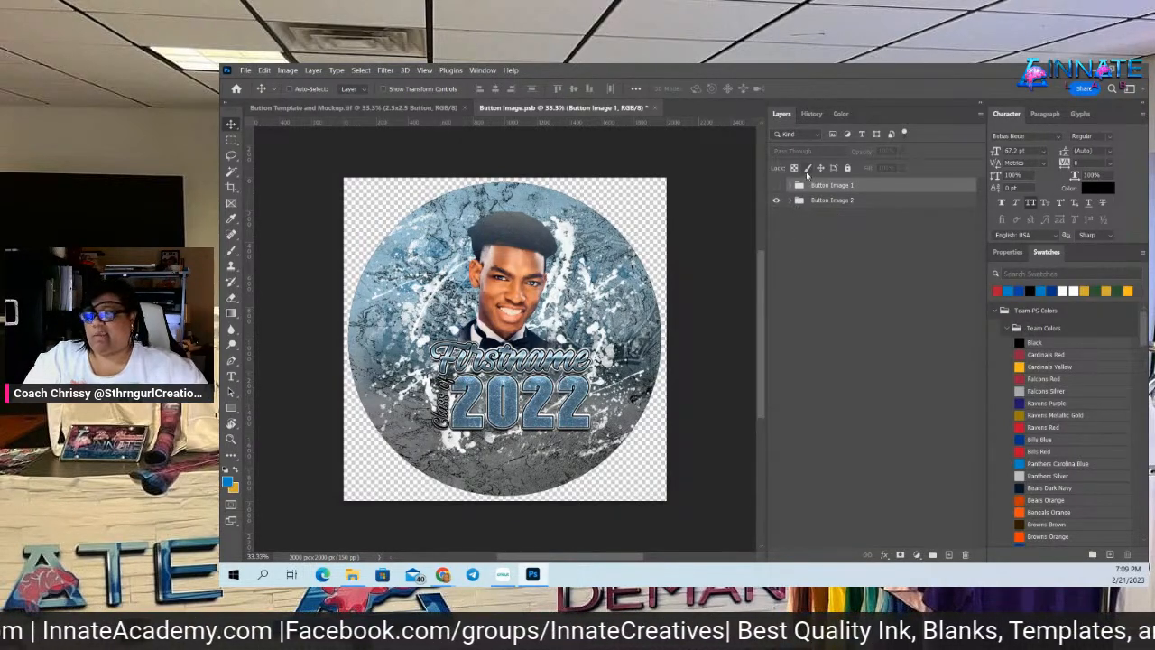
Place the Background image from the Button Demo folder into Button Image 1's 0_background smart object, then save and close it
click(791, 186)
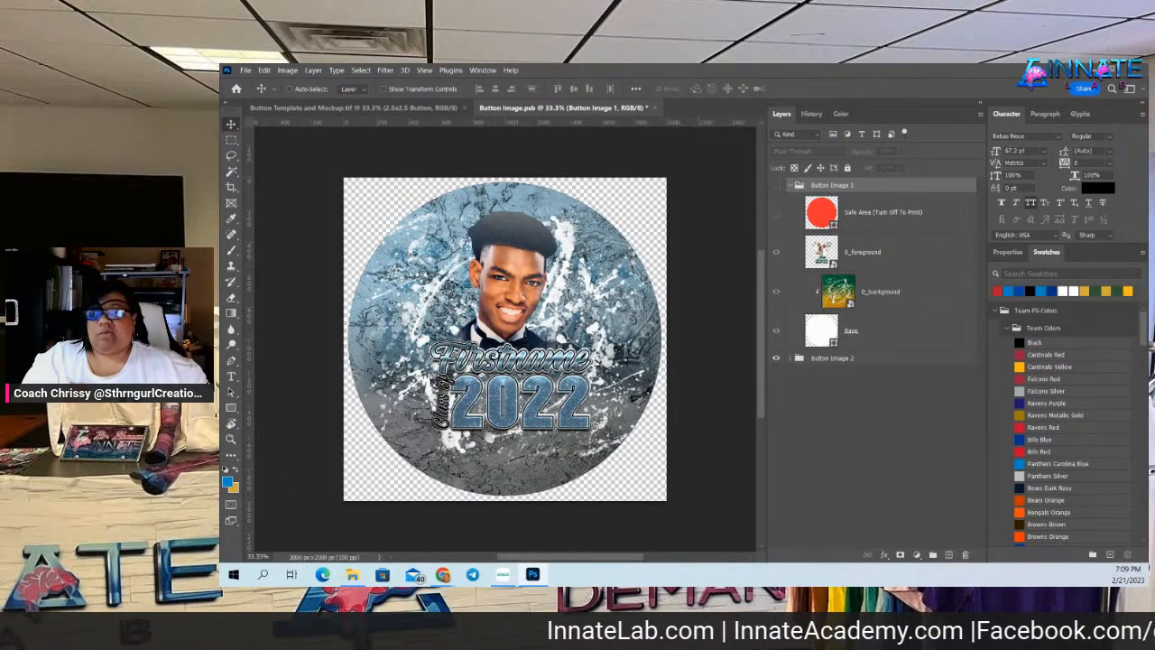
key(alt+Tab)
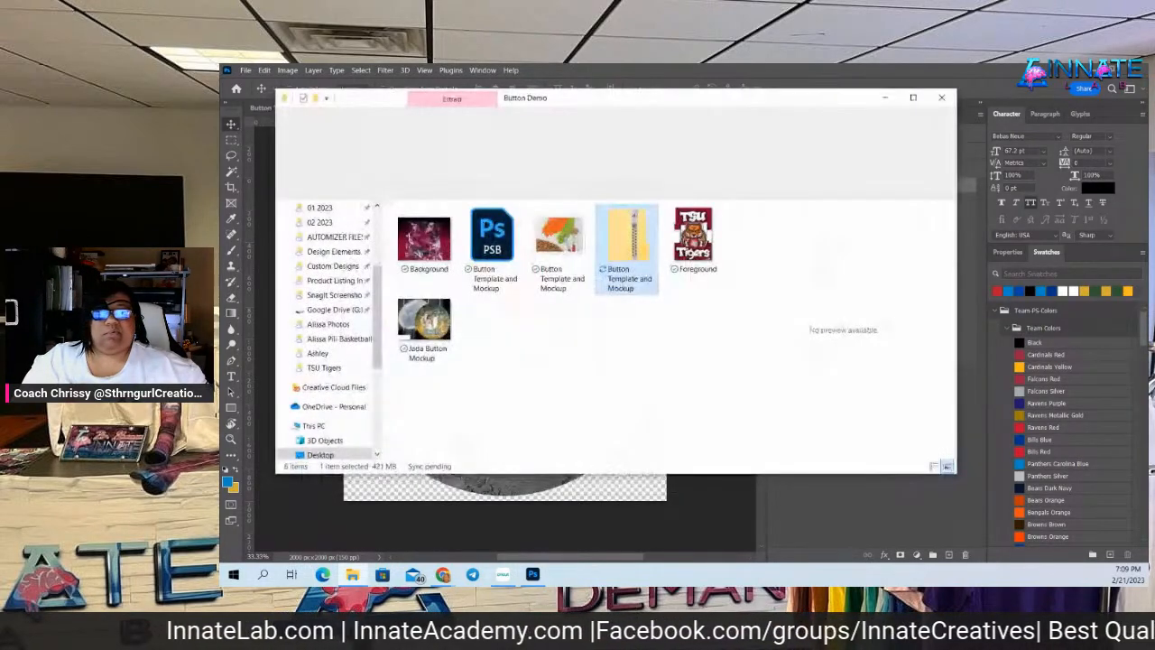
key(alt+Tab)
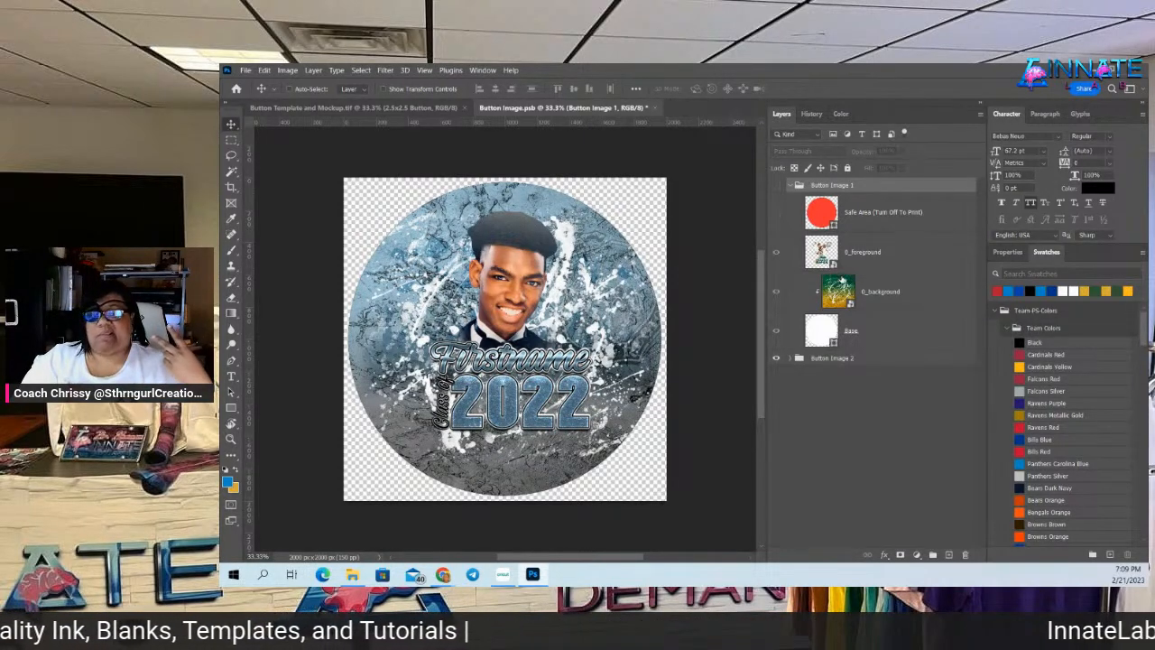
double_click(849, 304)
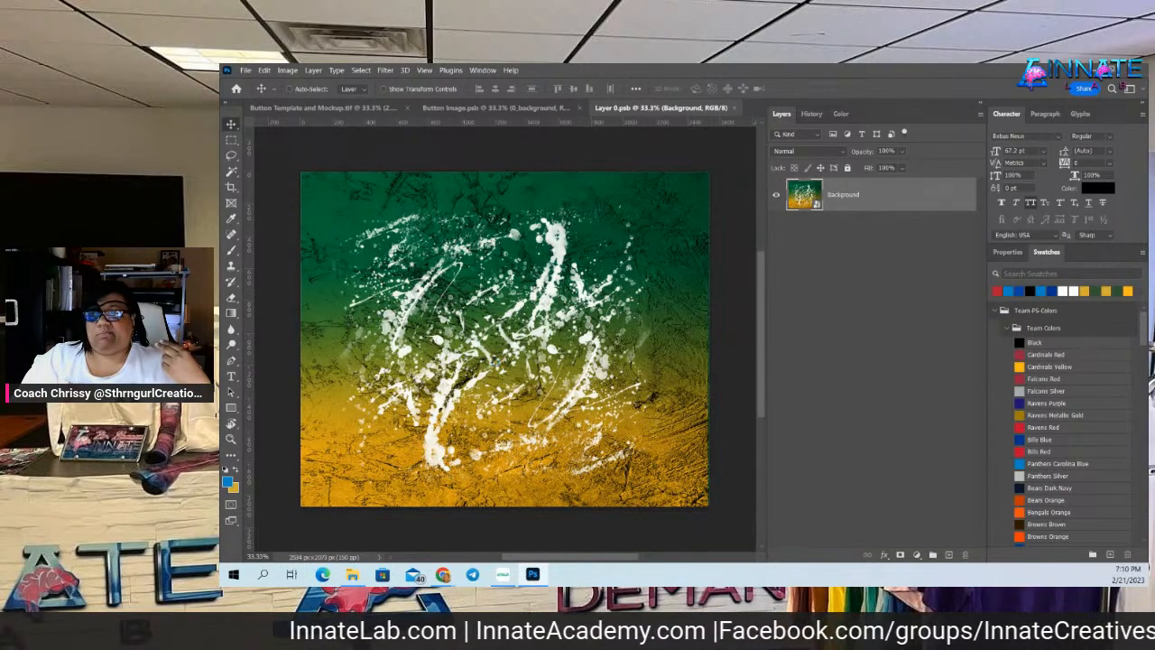
key(ctrl+t)
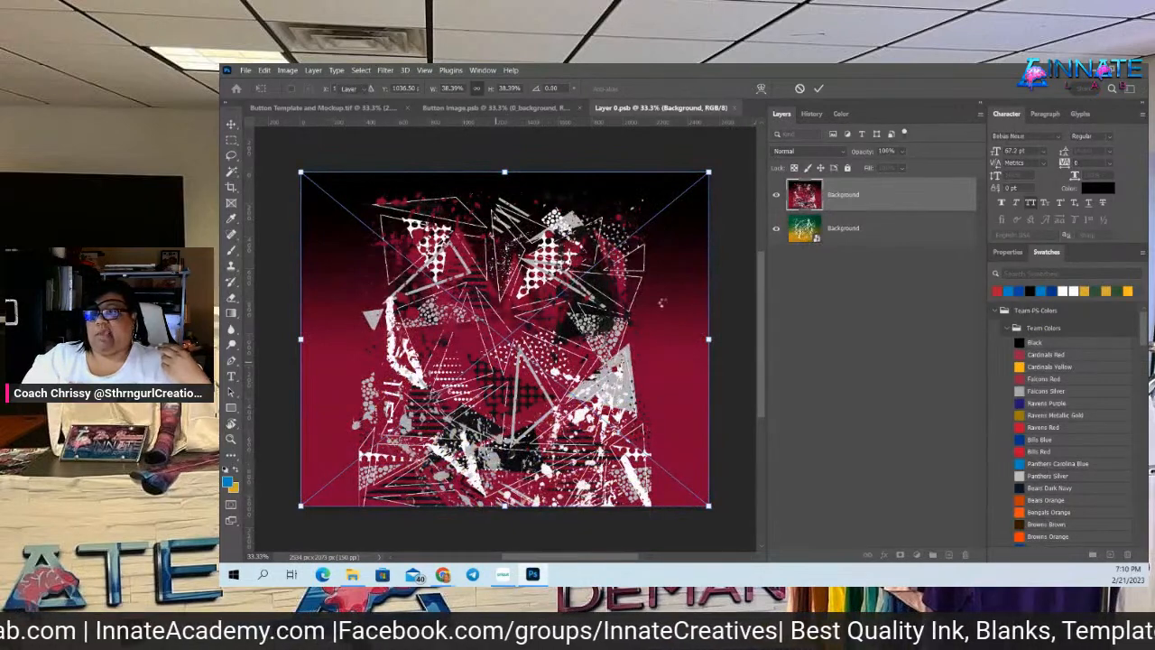
key(Return)
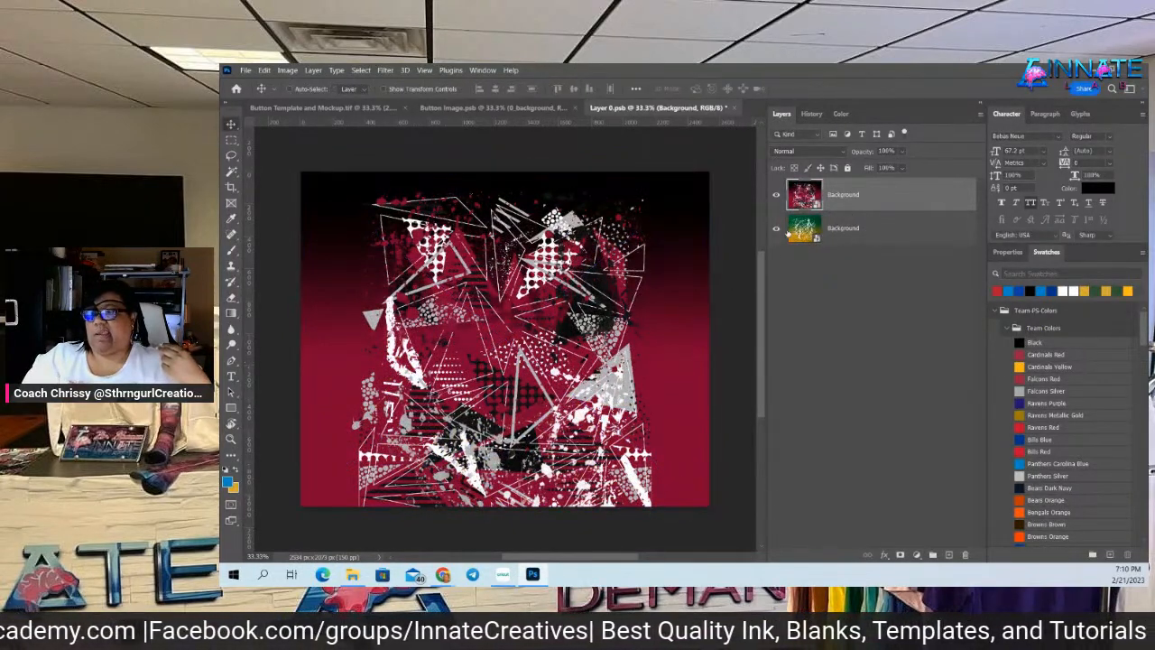
click(733, 107)
click(667, 265)
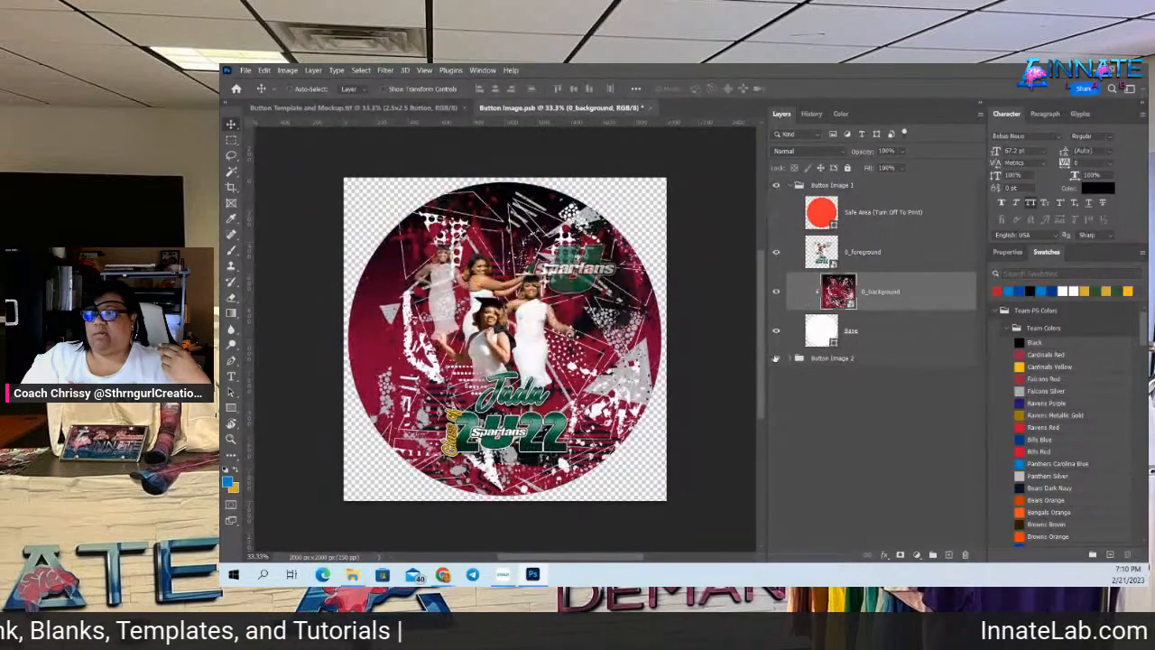
Place the TSU Tigers Foreground image in the 0_foreground smart object, hide the old artwork layer, and save and close it
double_click(830, 261)
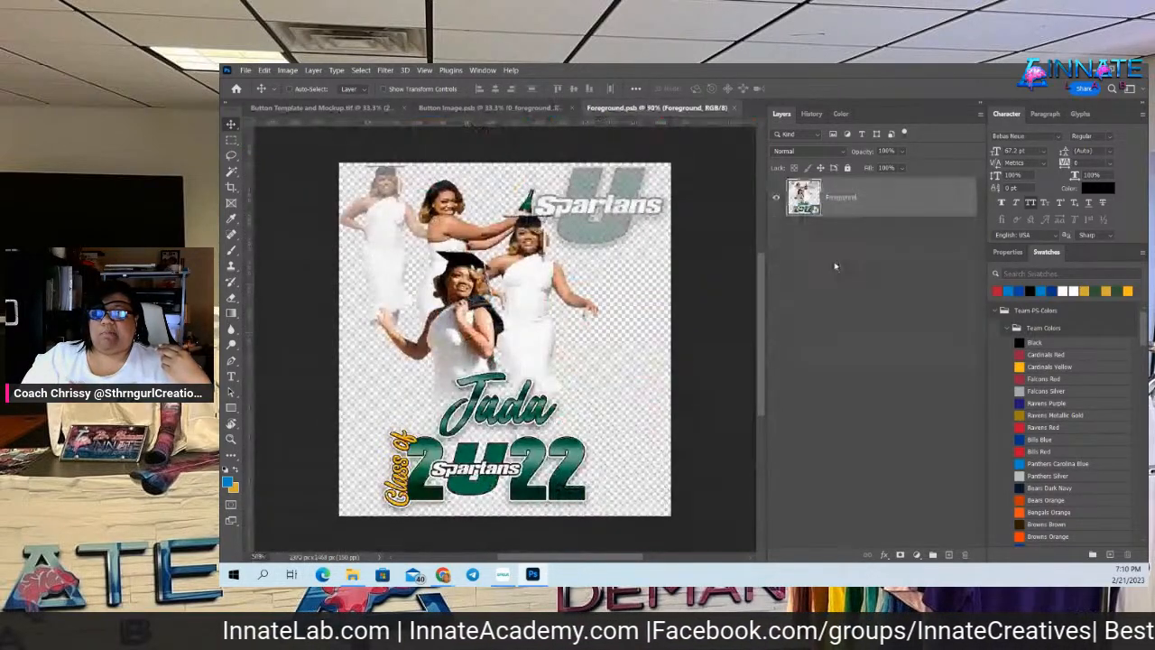
key(ctrl+v)
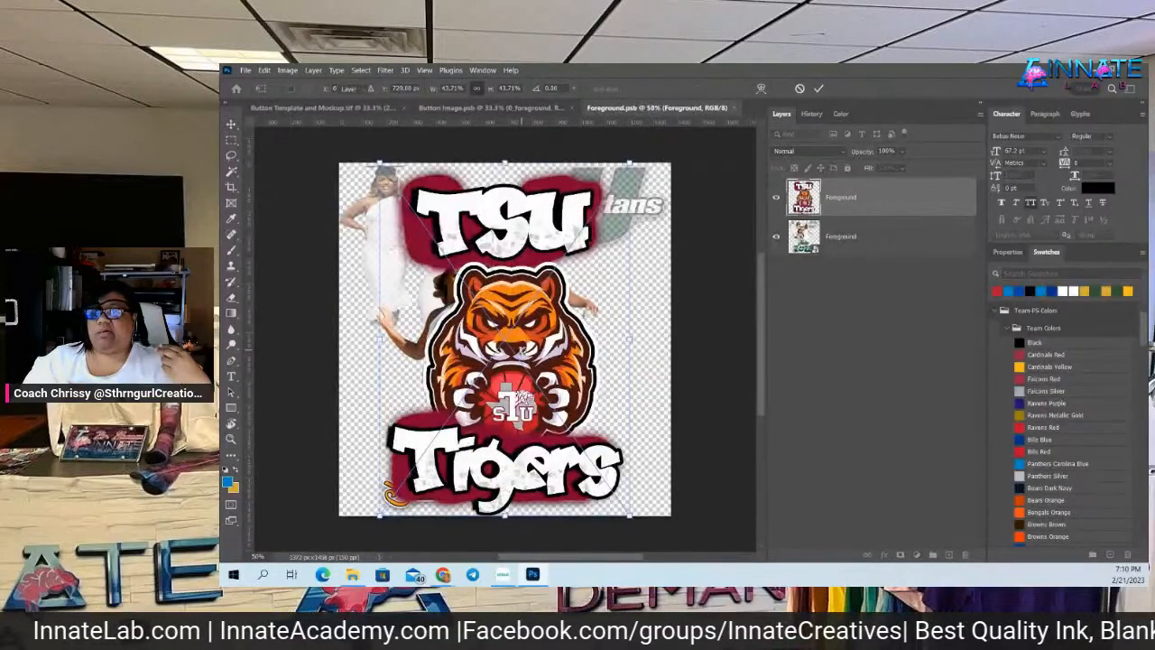
key(Return)
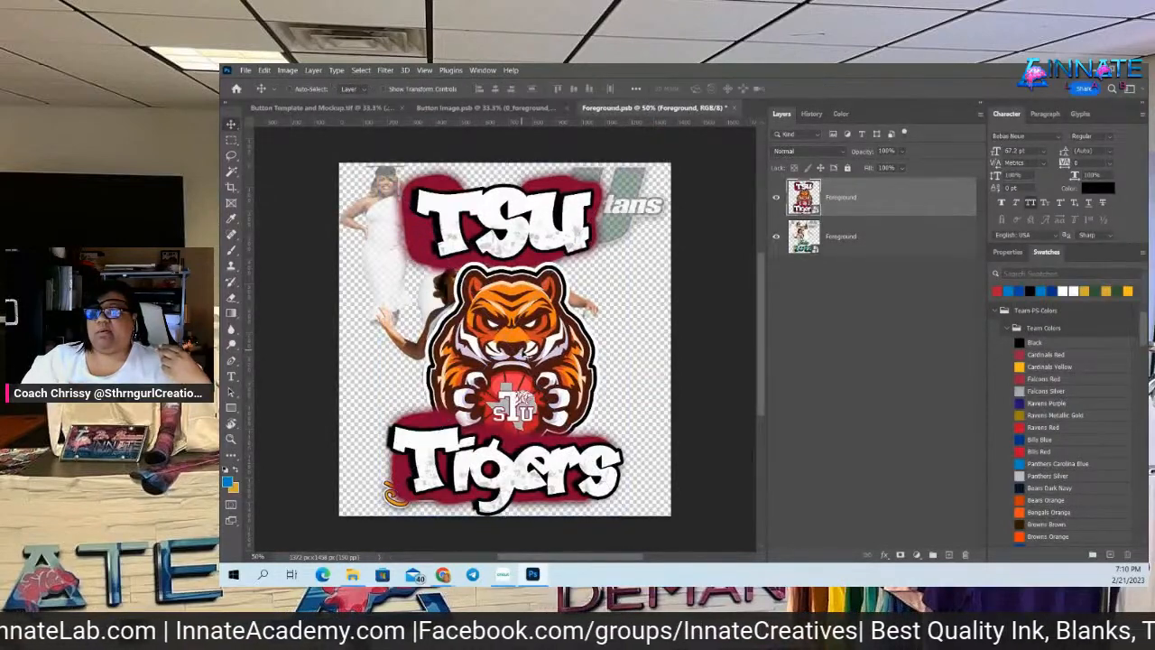
click(776, 236)
click(735, 108)
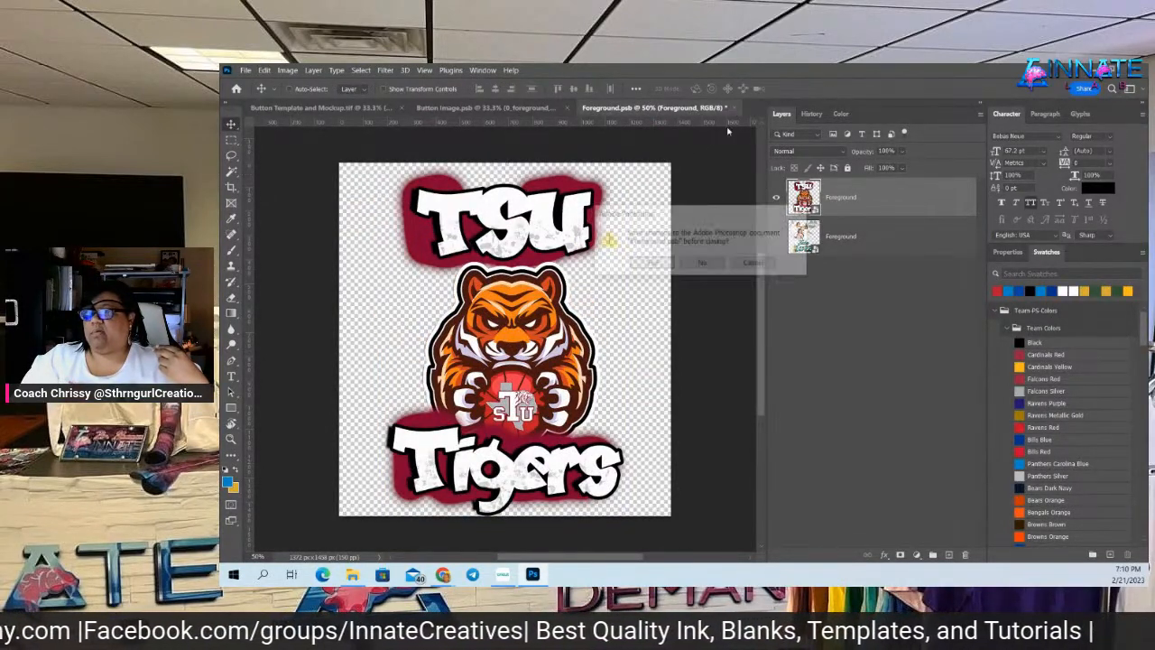
click(653, 263)
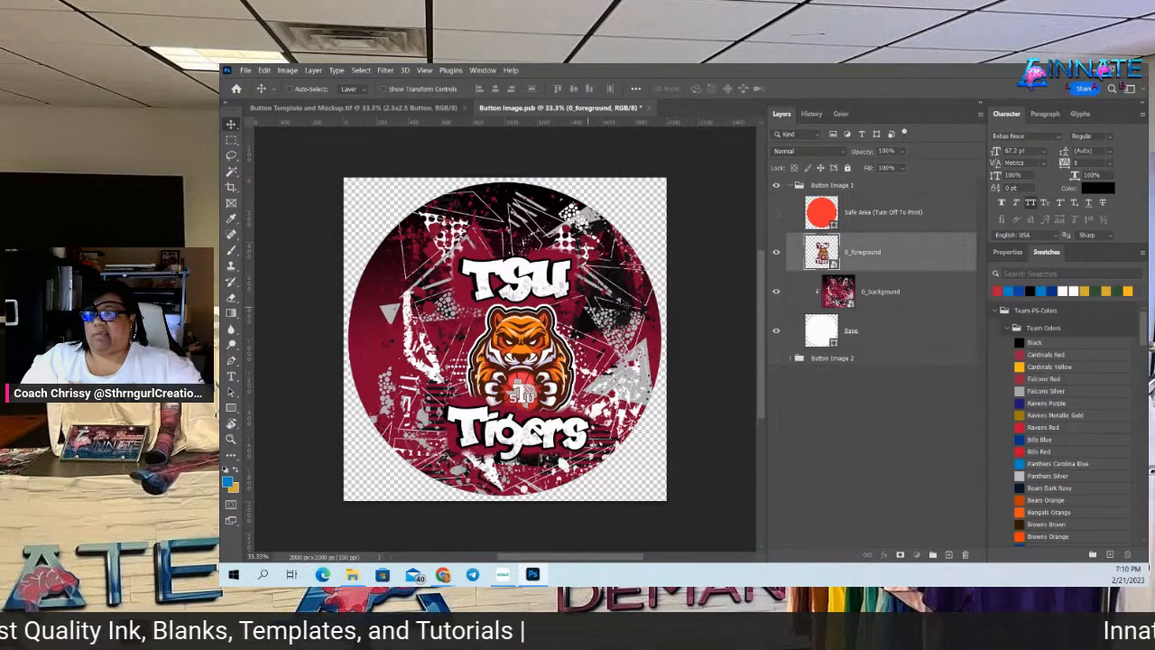
Using the Safe Area overlay as a temporary guide, enlarge the TSU Tigers foreground to about 100% scale and center it on the button
click(775, 213)
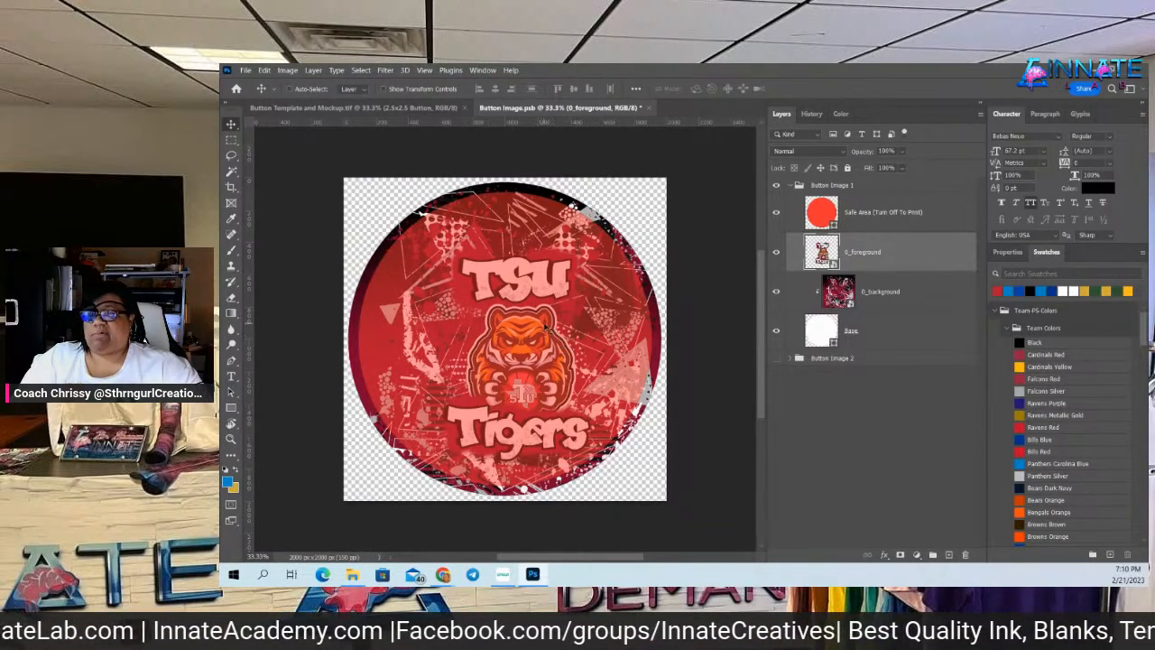
drag(542, 327, 534, 325)
key(ctrl+t)
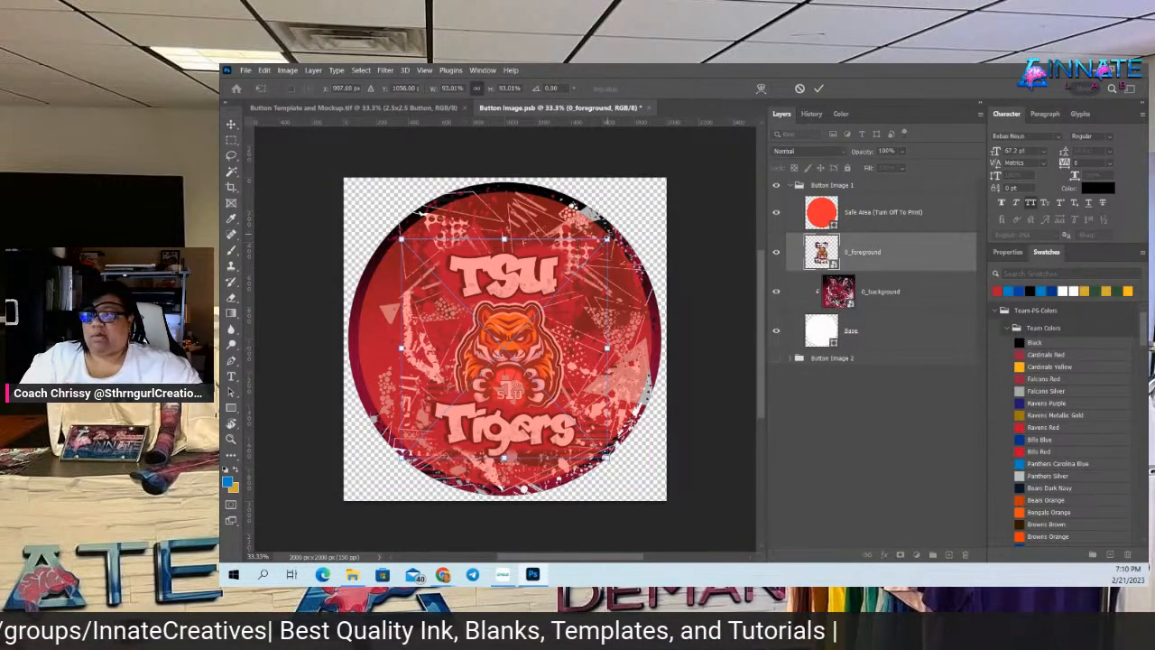
drag(609, 238, 611, 234)
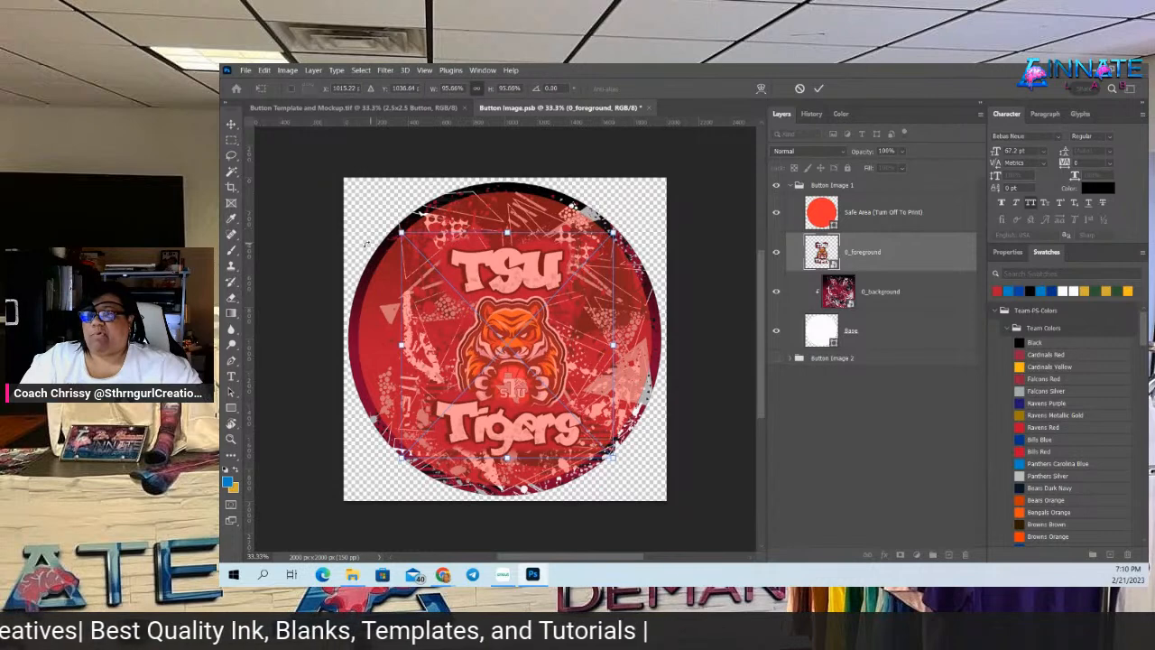
drag(401, 232, 394, 223)
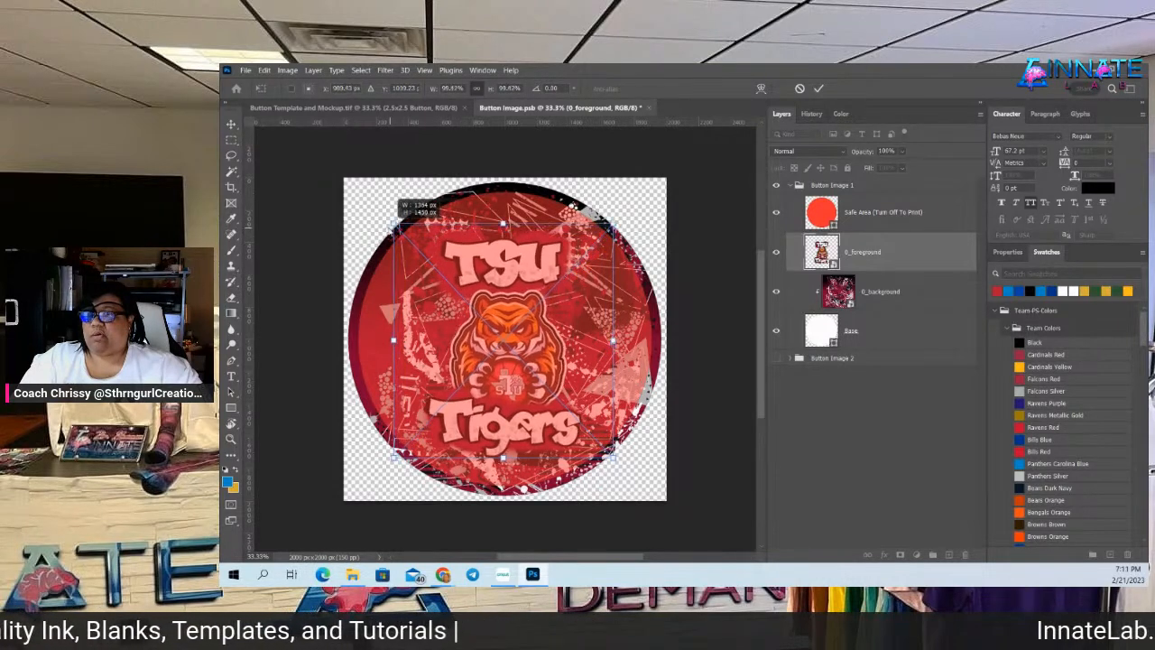
drag(516, 314, 519, 322)
key(Return)
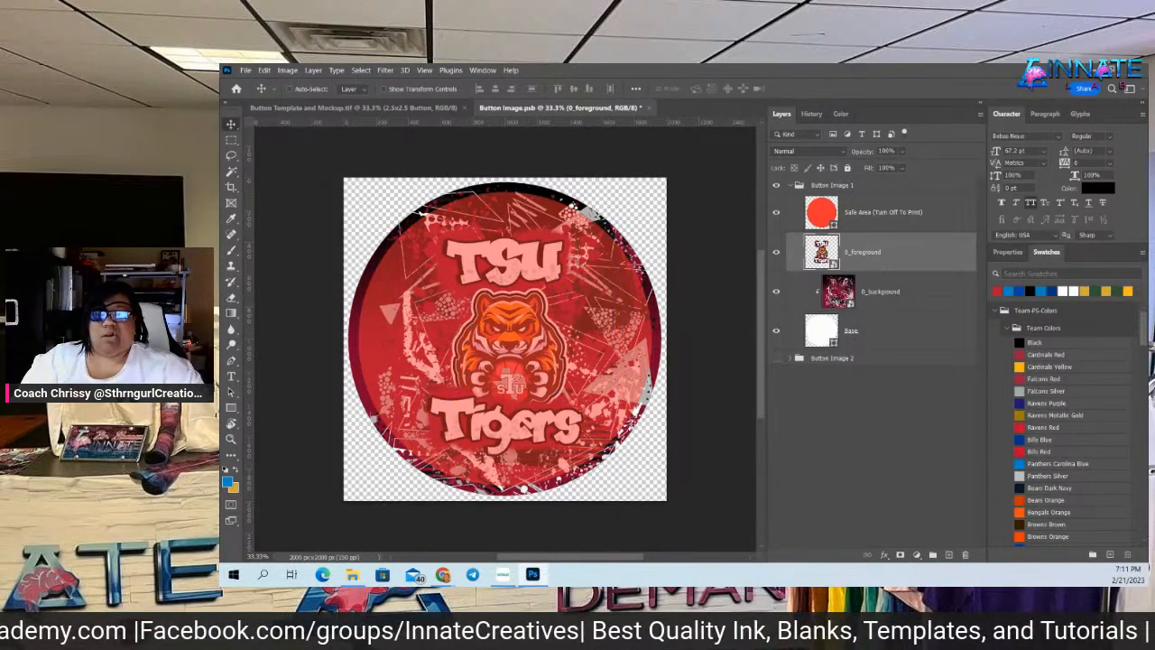
click(777, 212)
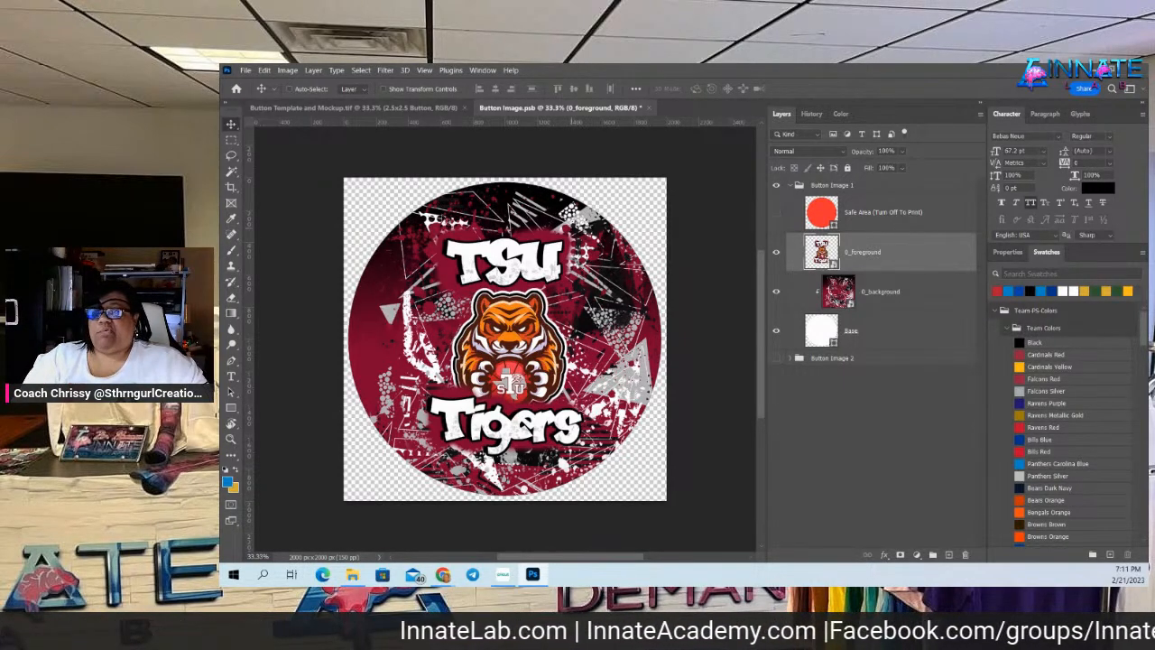
click(244, 69)
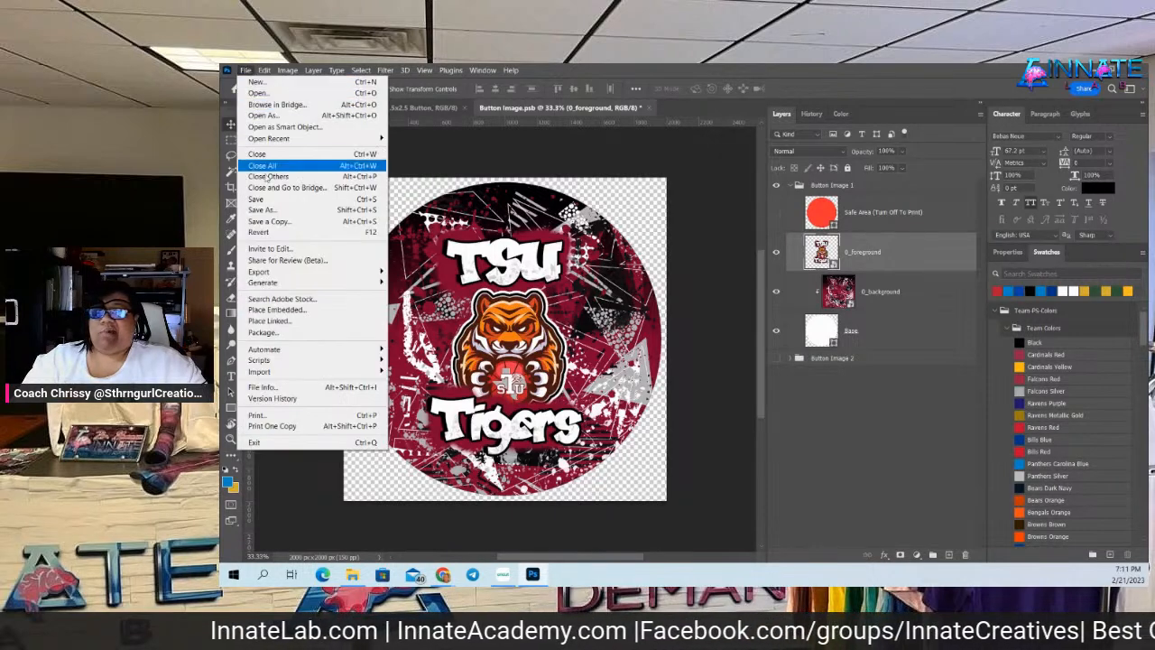
click(269, 221)
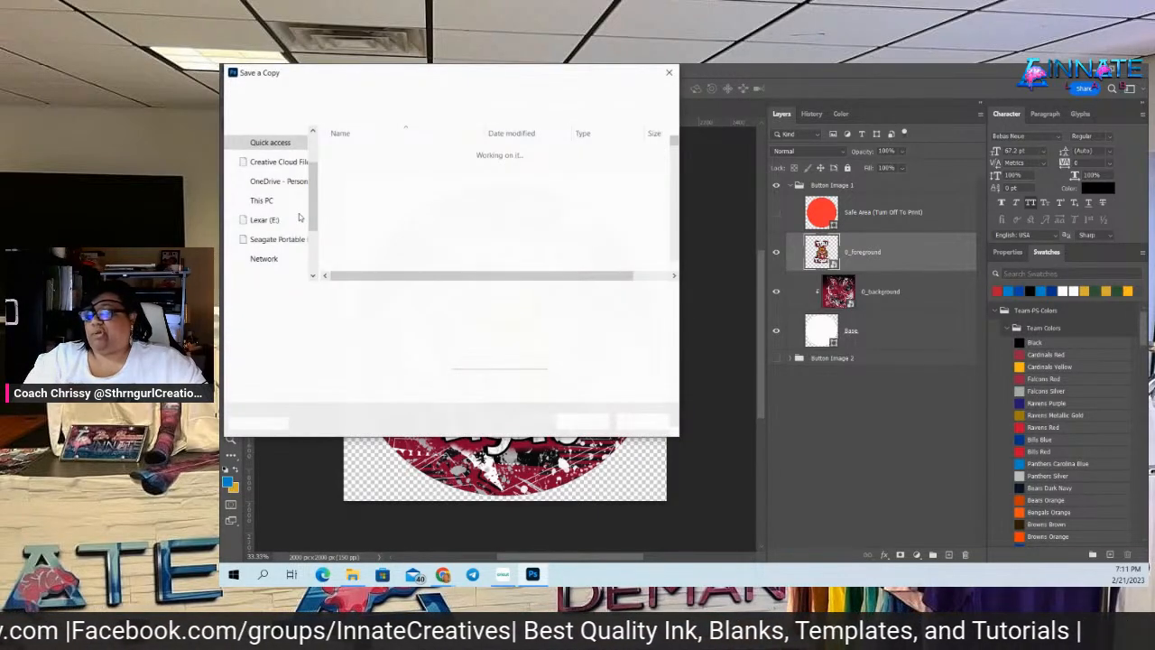
click(877, 185)
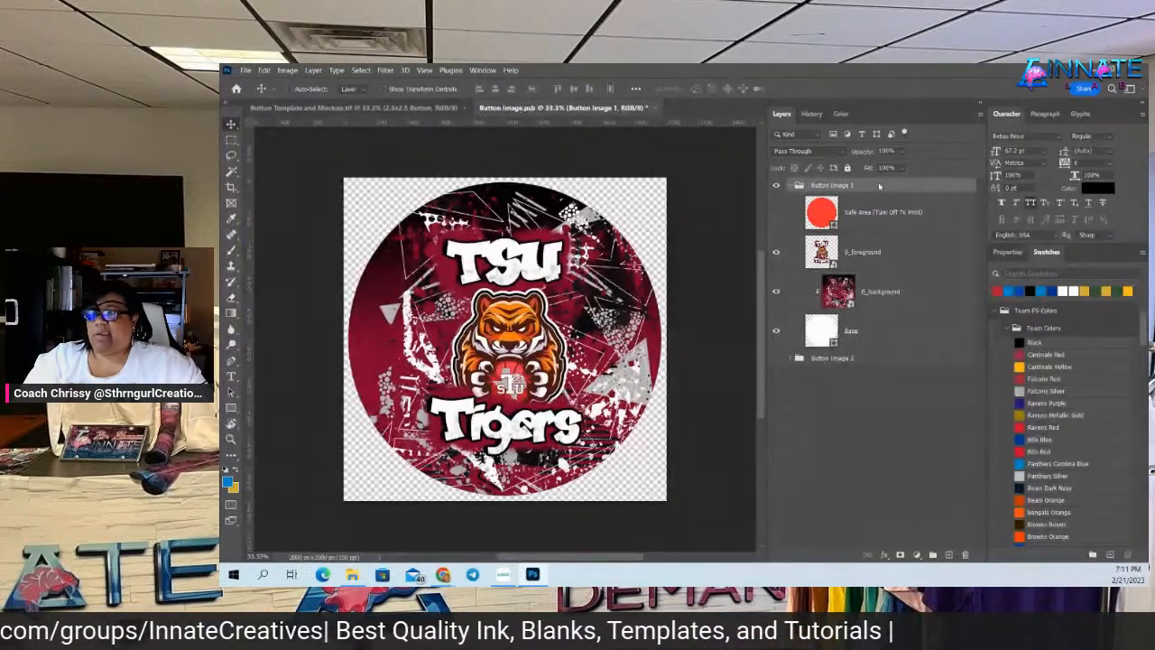
right_click(878, 184)
click(914, 168)
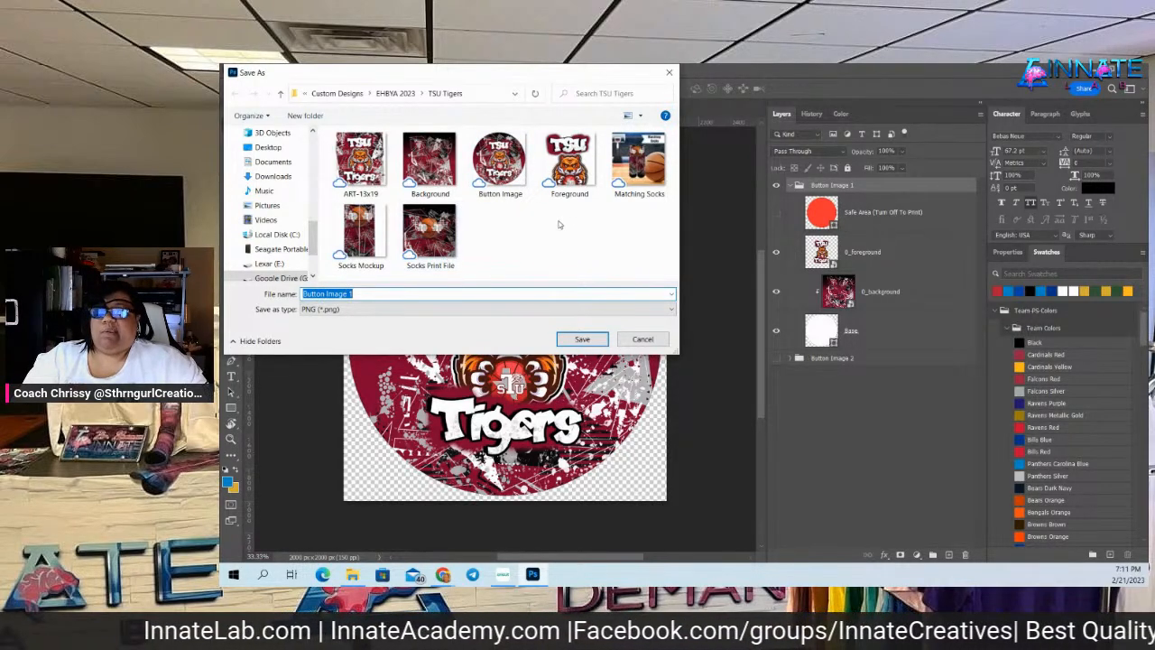
click(646, 340)
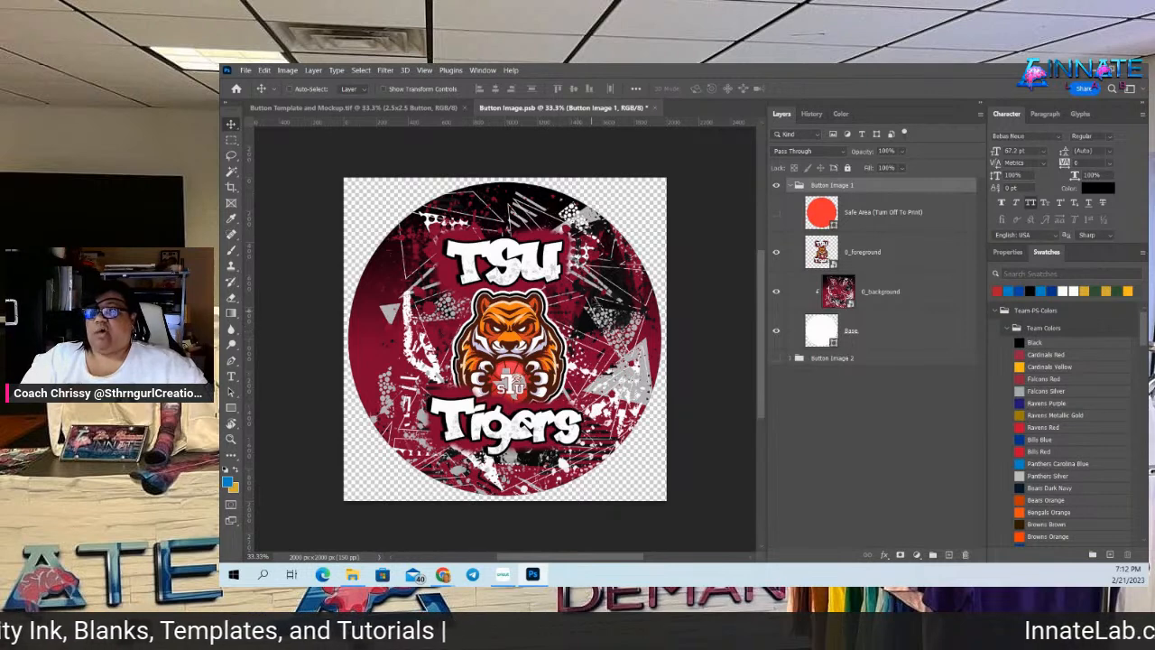
Close the Button Image document, saving its changes into the mockup
click(655, 107)
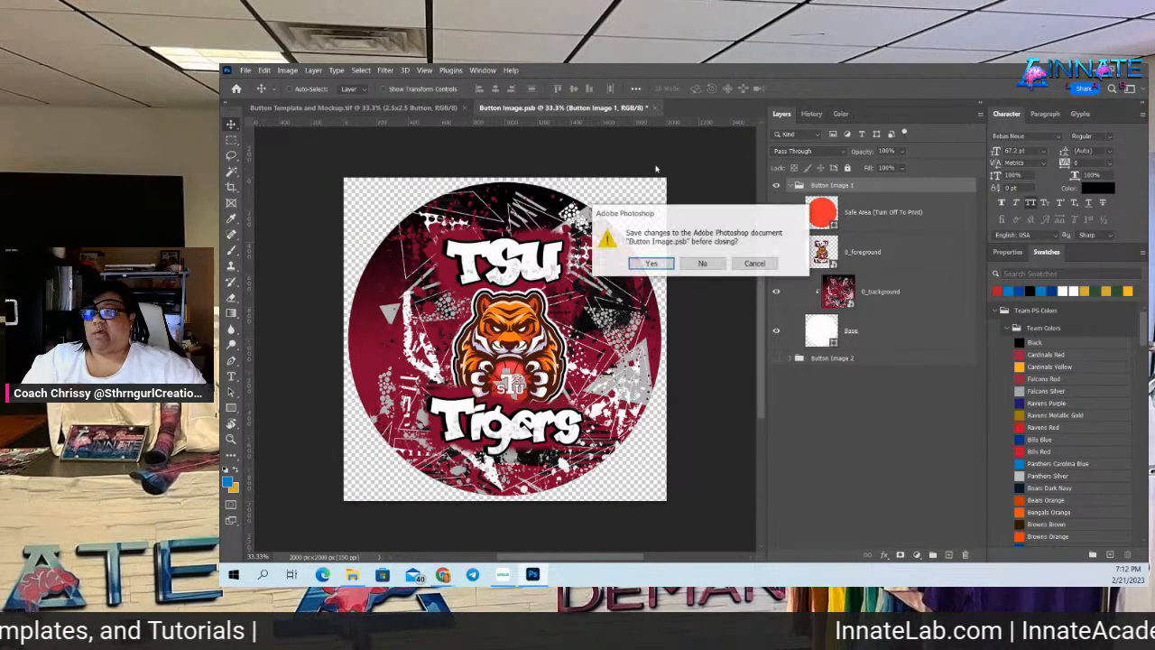
click(658, 264)
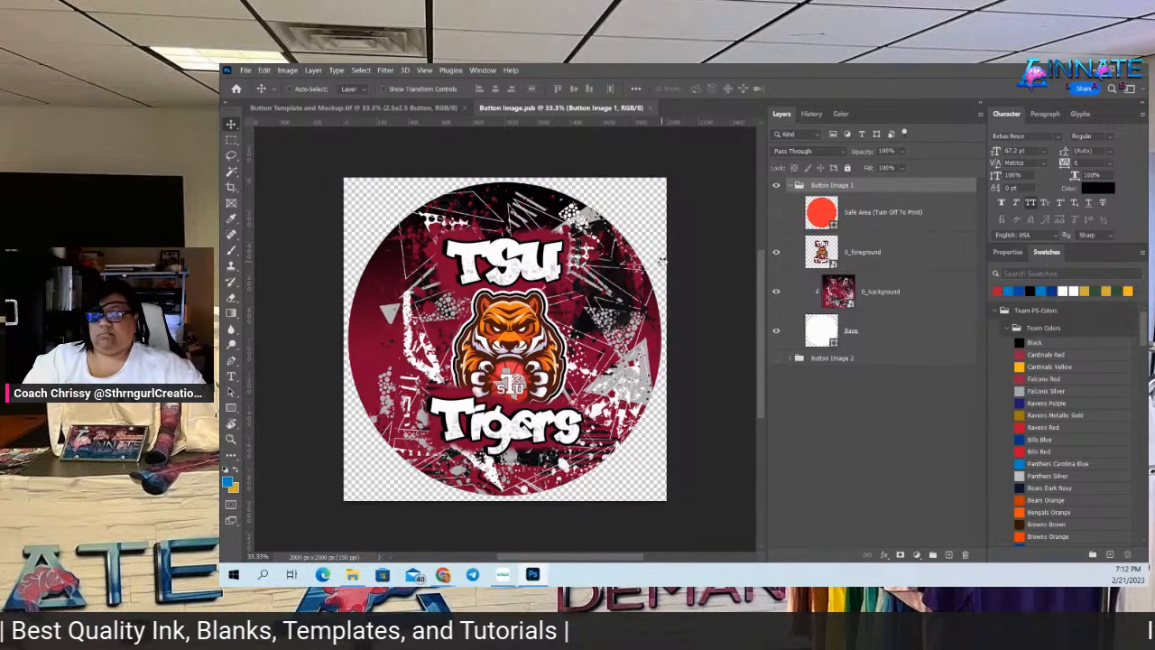
Close the Button Image document and export the mockup's Button group as a PNG named Button in the TSU Tigers folder
key(ctrl+w)
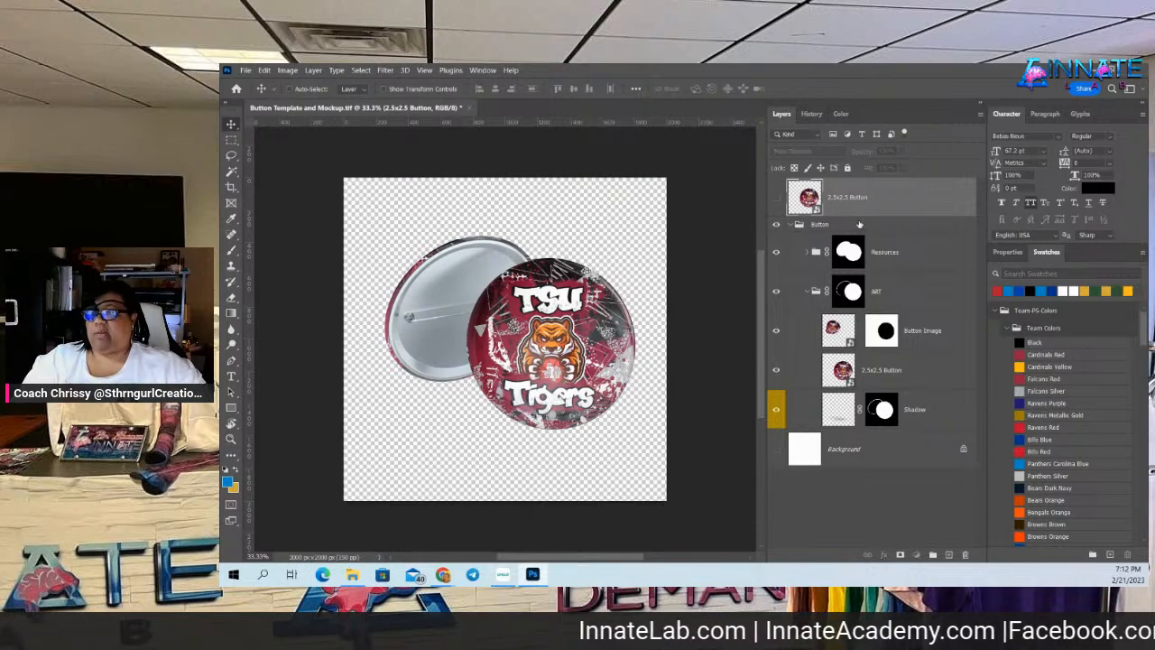
click(844, 226)
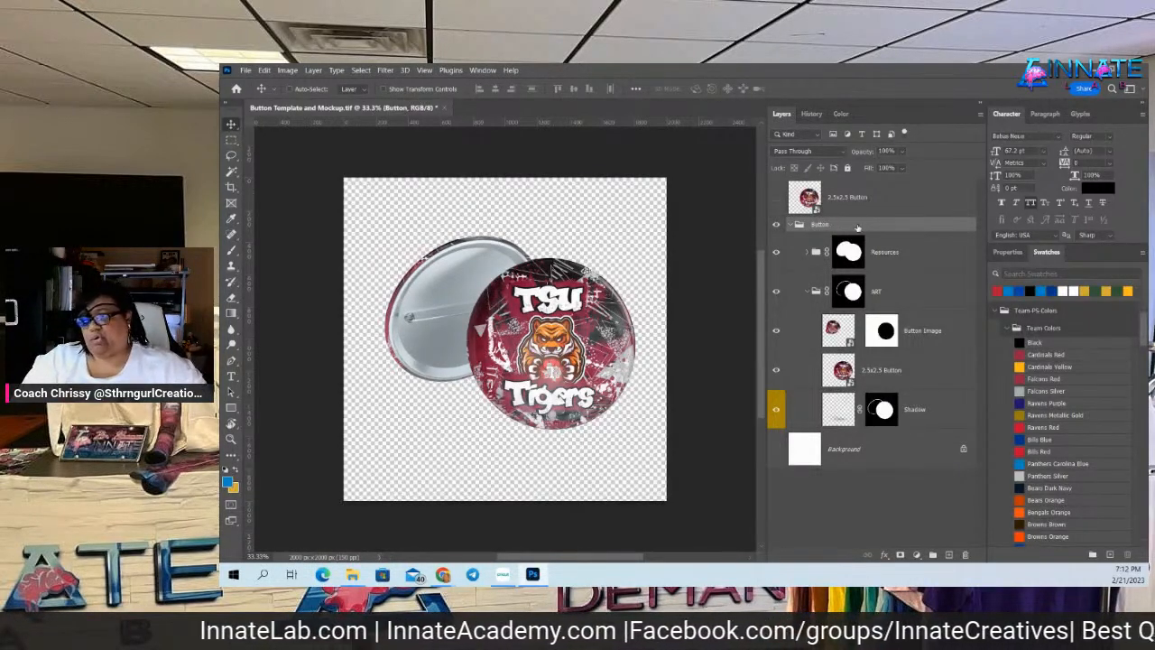
right_click(889, 227)
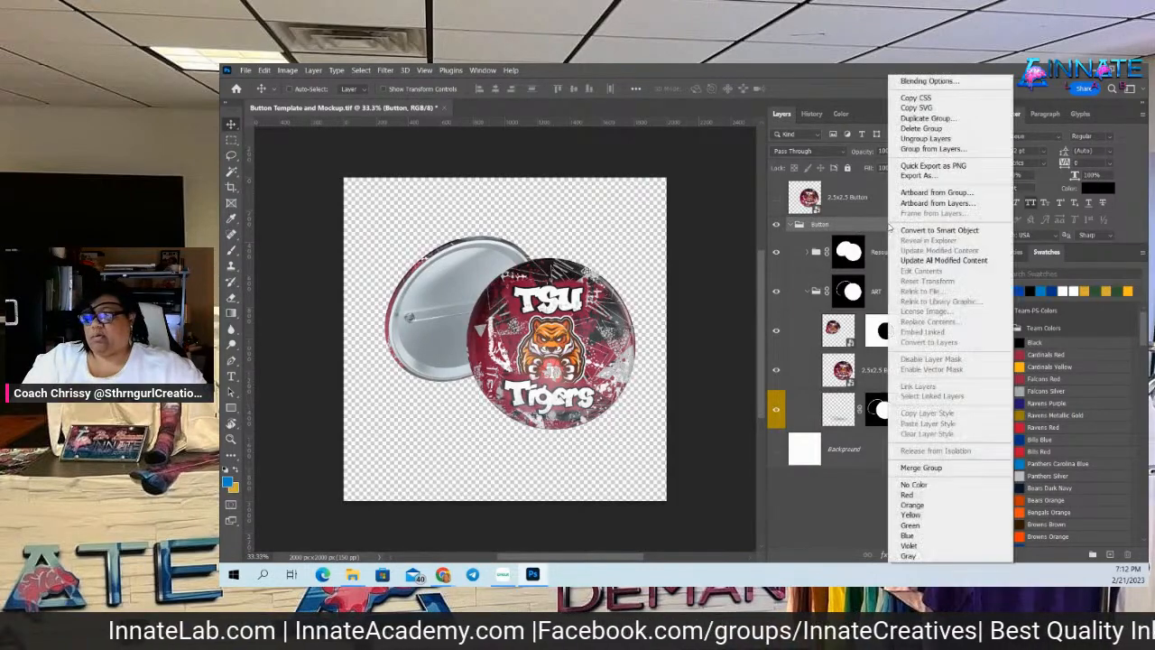
click(917, 175)
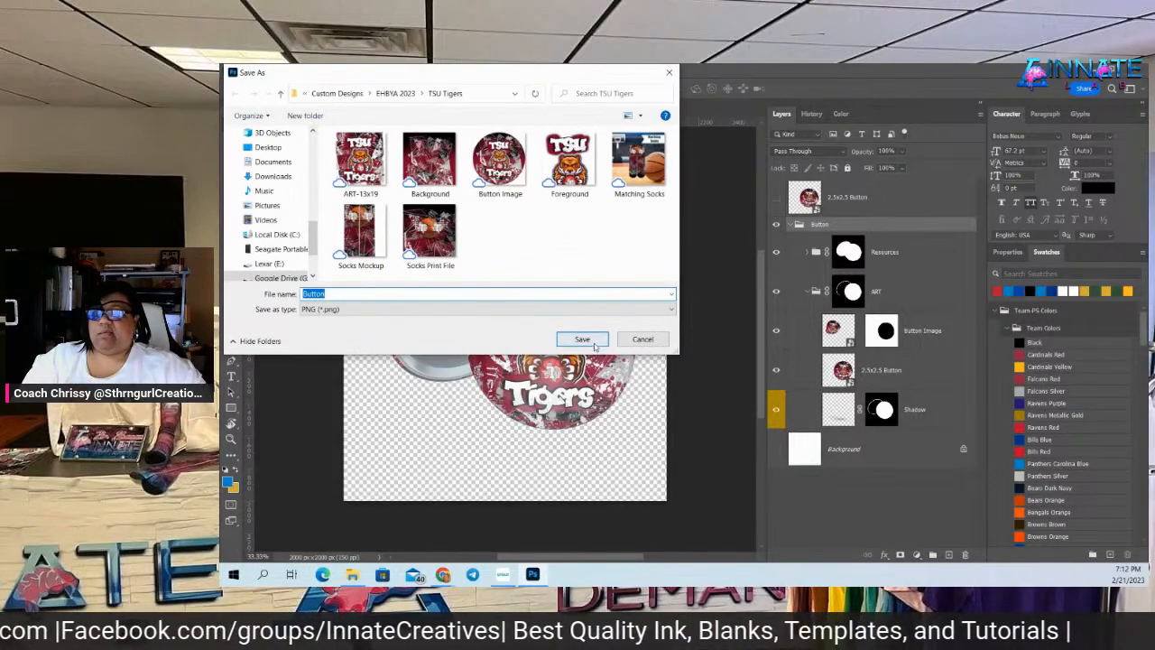
click(591, 339)
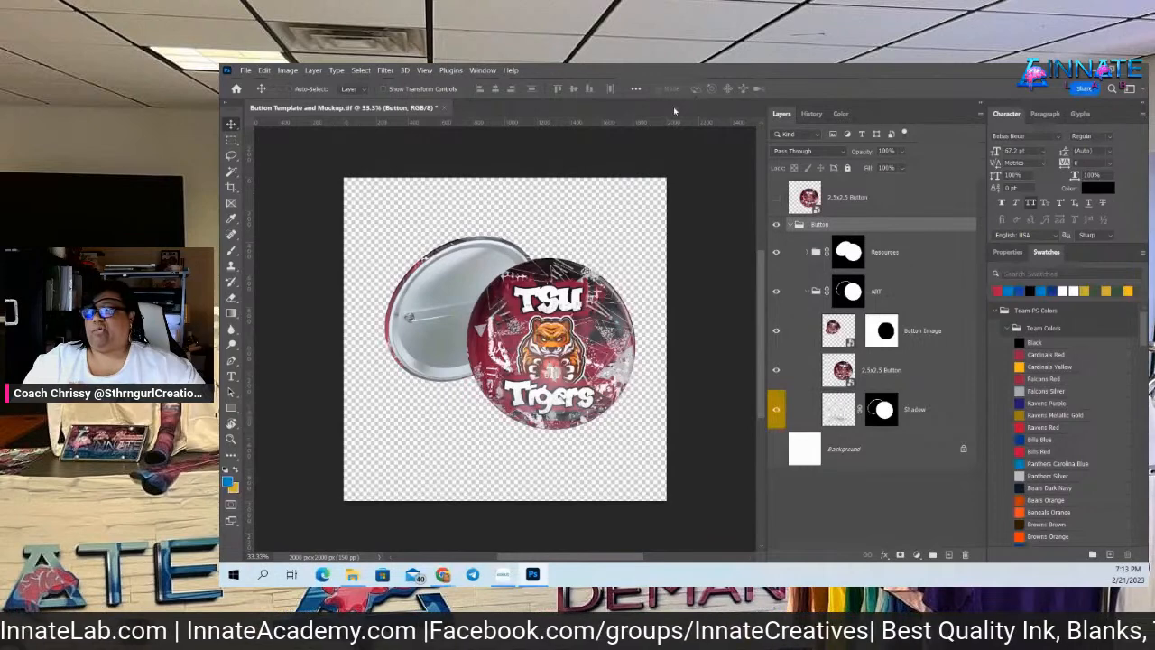
Switch to Cricut Design Space and load the TSU Tigers Button Image file as a new image upload
click(1093, 70)
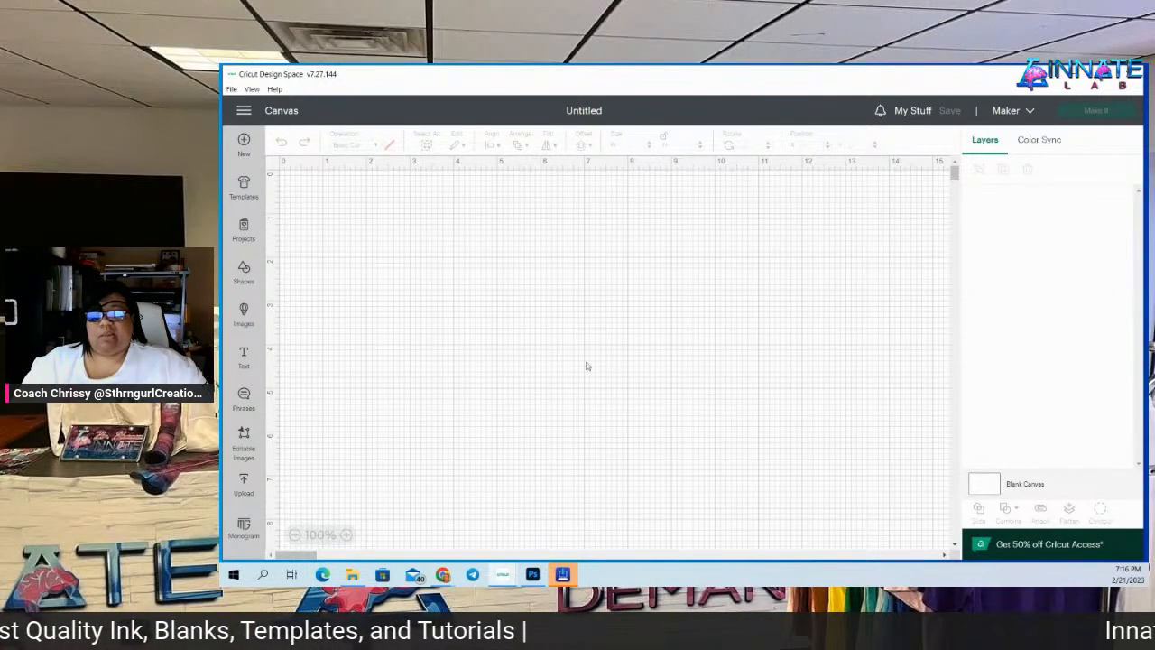
click(244, 483)
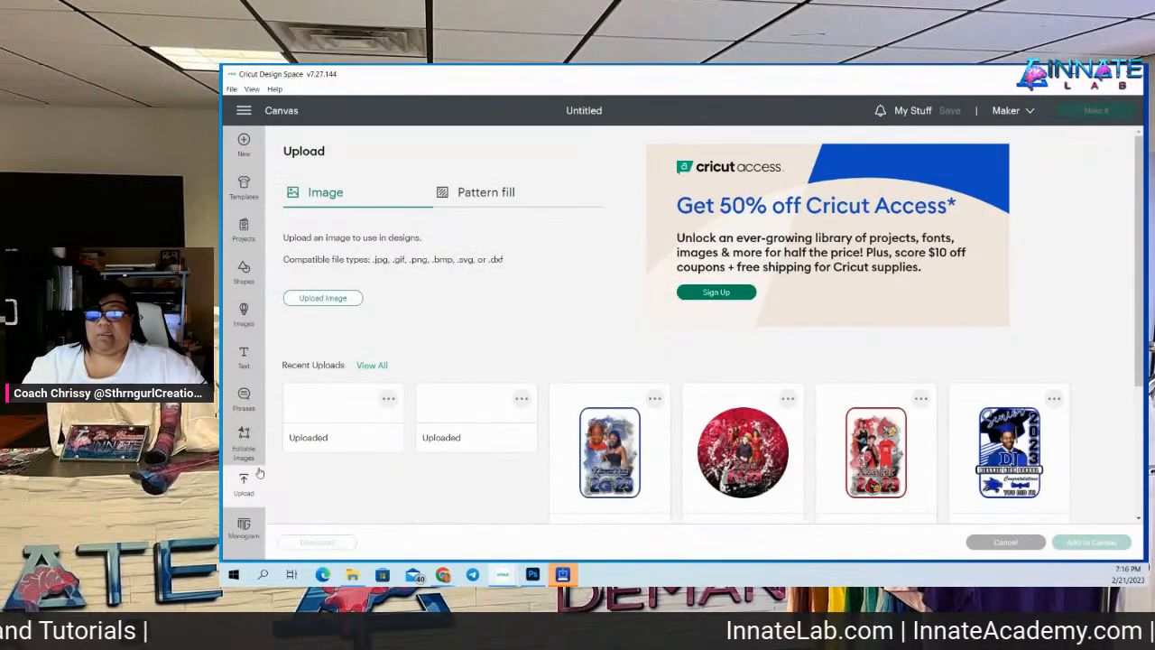
click(325, 298)
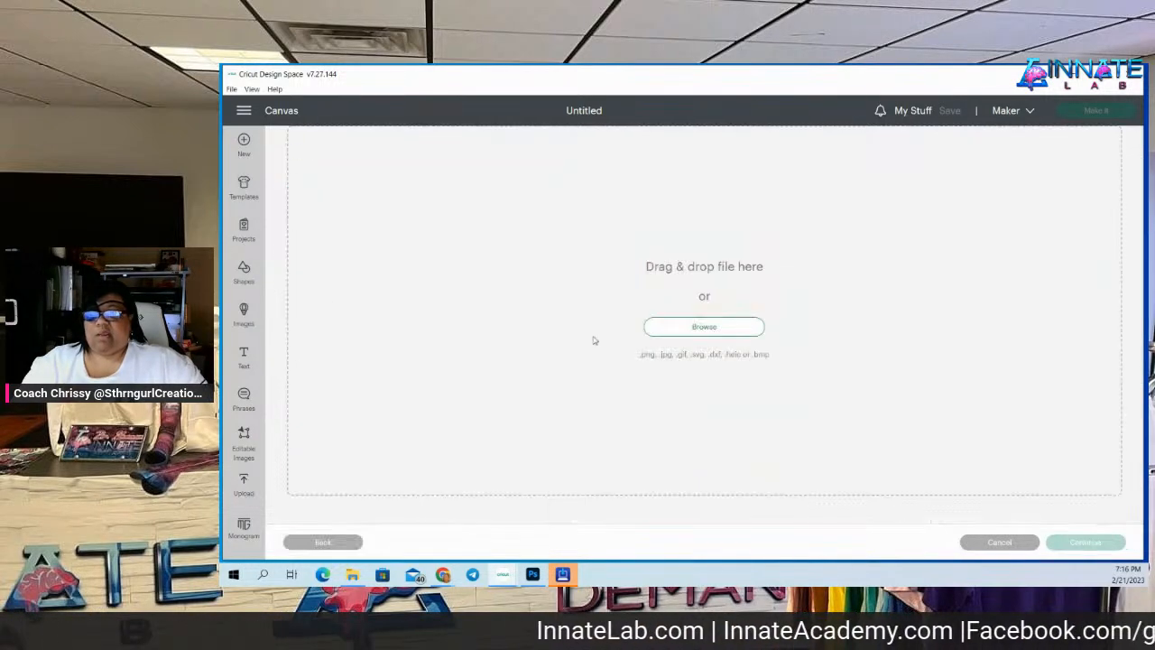
click(707, 328)
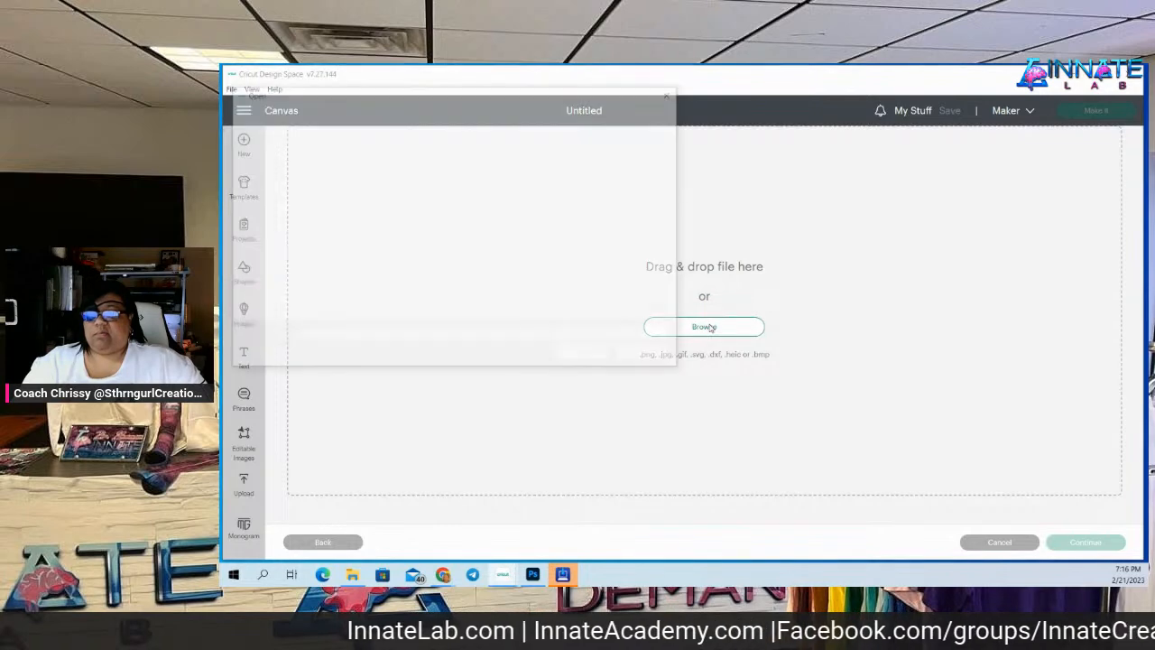
click(517, 184)
click(587, 355)
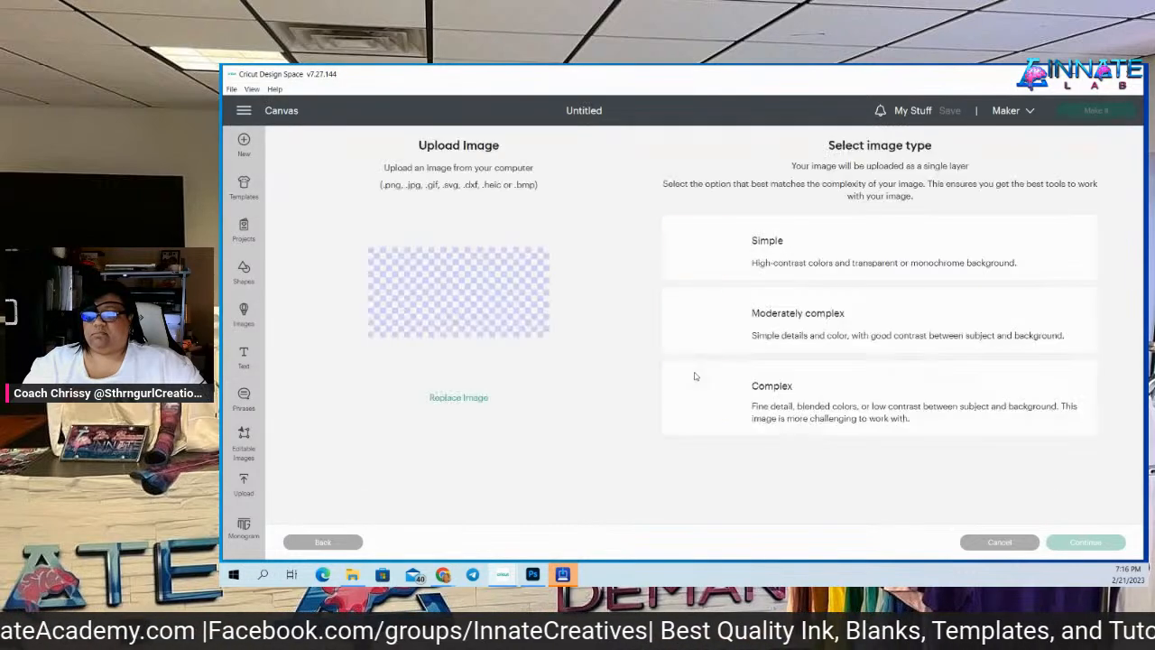
Set the image type to Complex, keep the background as it is, and upload Button Image as a Print Then Cut image
click(785, 401)
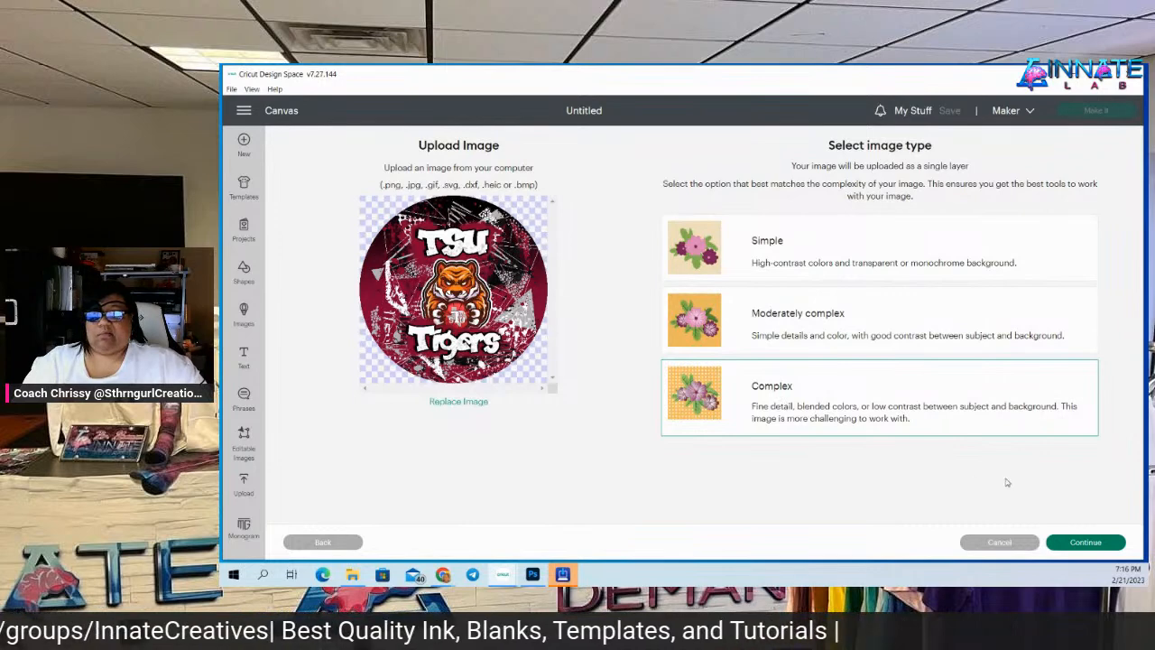
click(1089, 542)
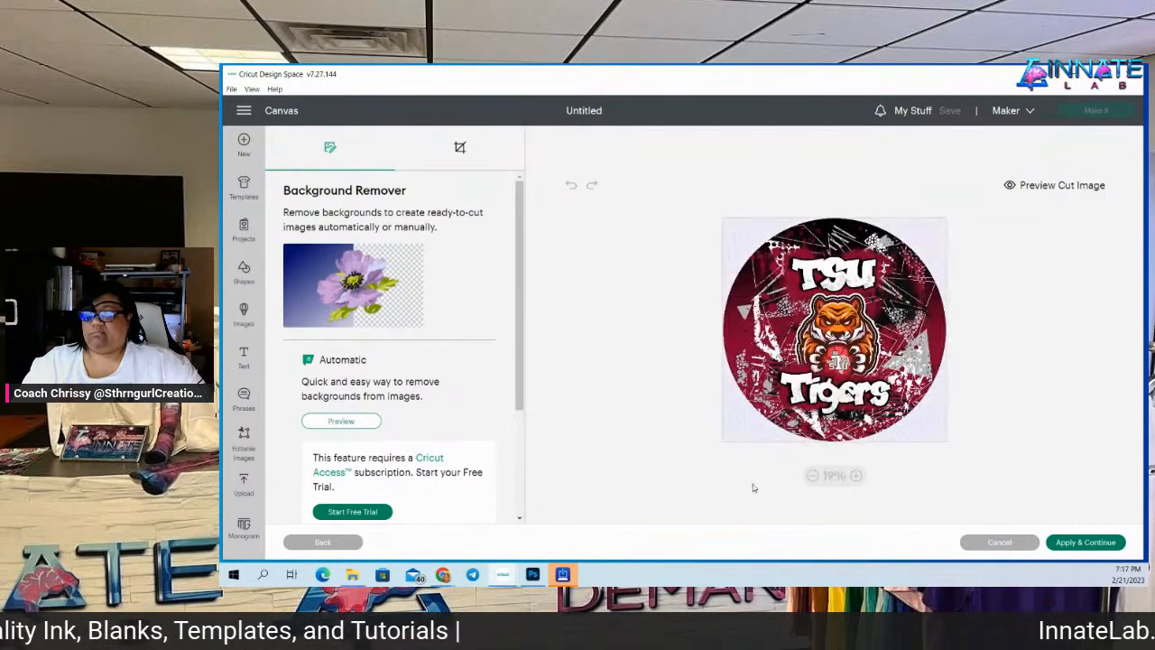
click(1093, 546)
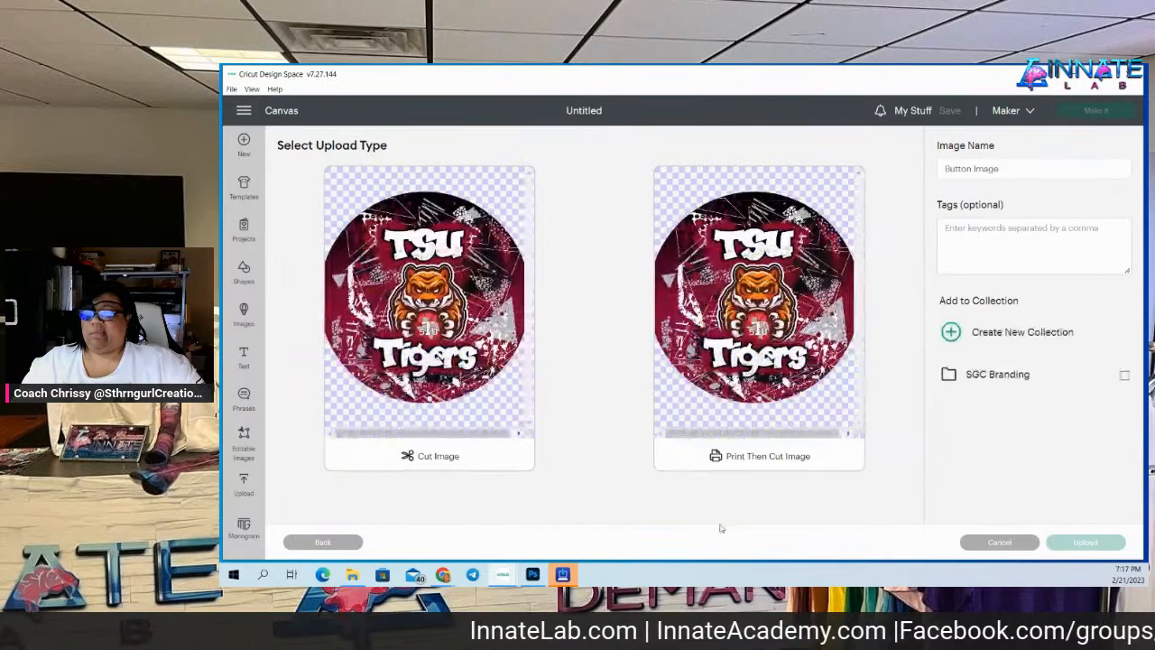
click(772, 461)
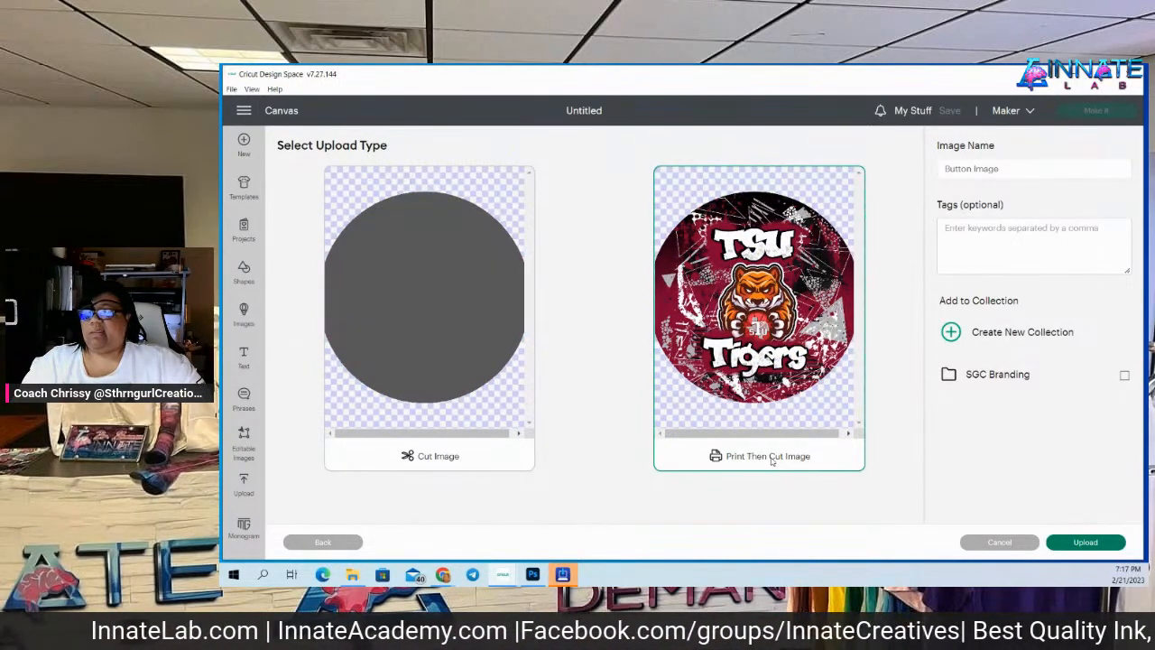
click(1080, 542)
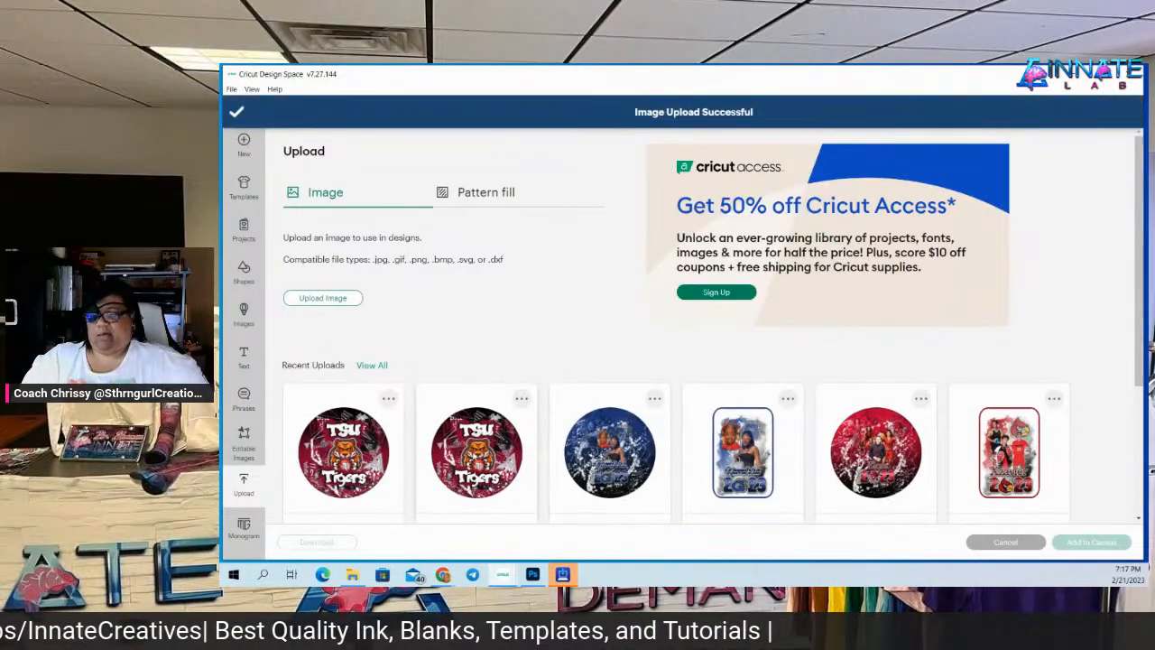
Add the uploaded TSU Tigers button image to the canvas and set its width to 2.56 in with proportions locked
click(371, 461)
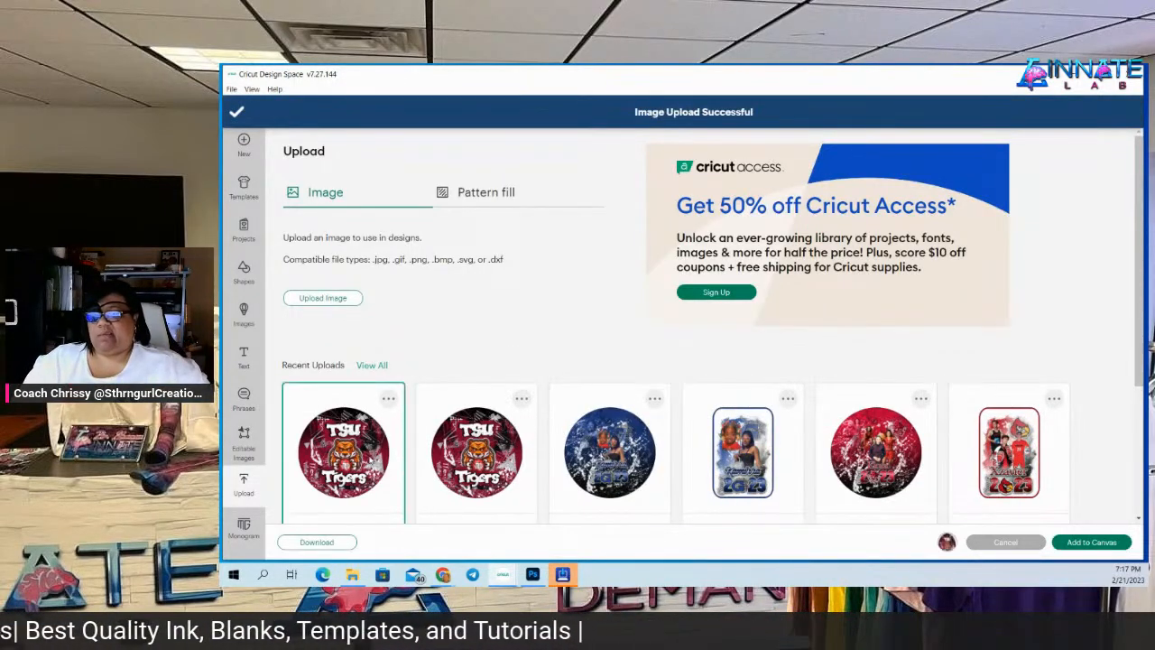
click(1094, 543)
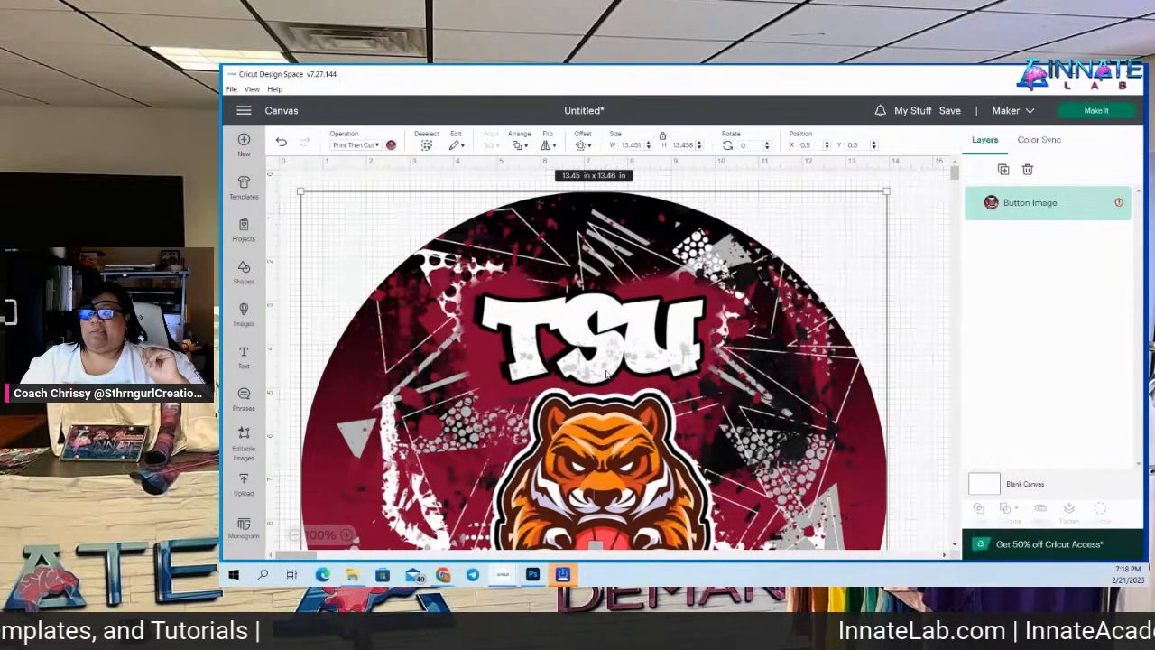
click(623, 145)
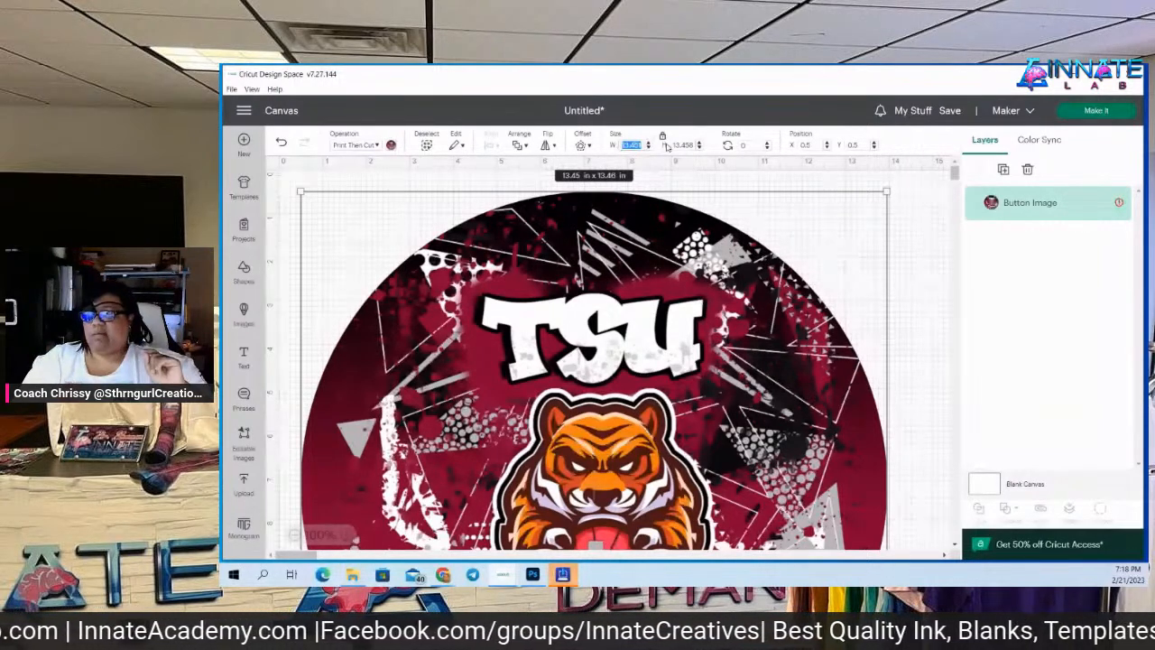
text(2.56)
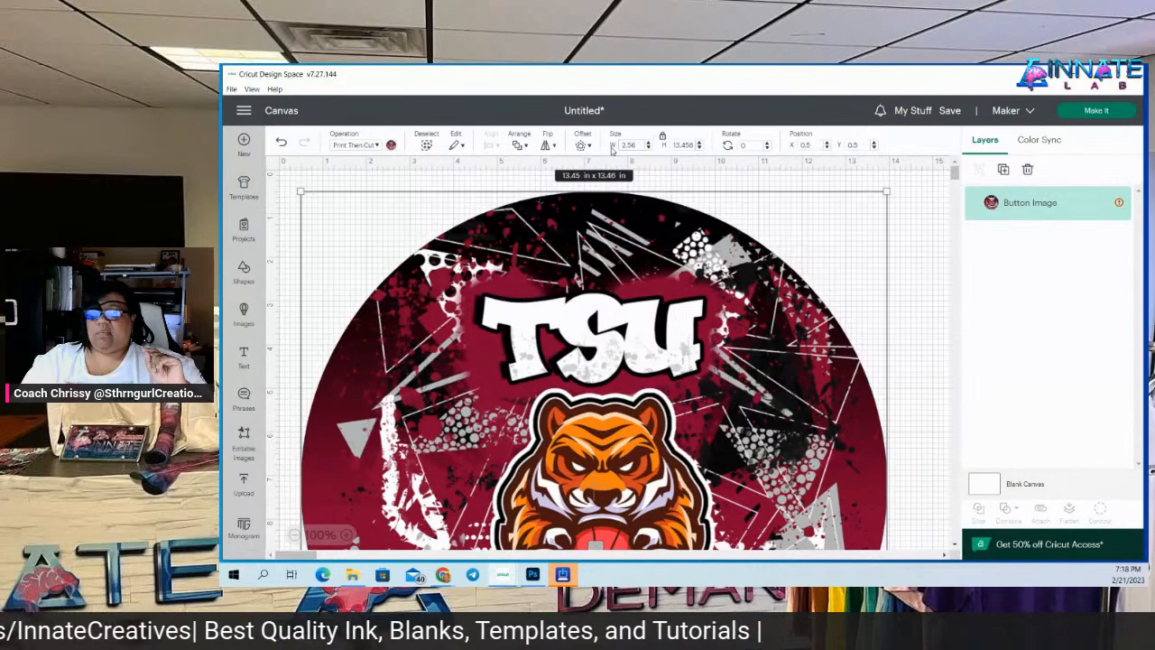
key(Return)
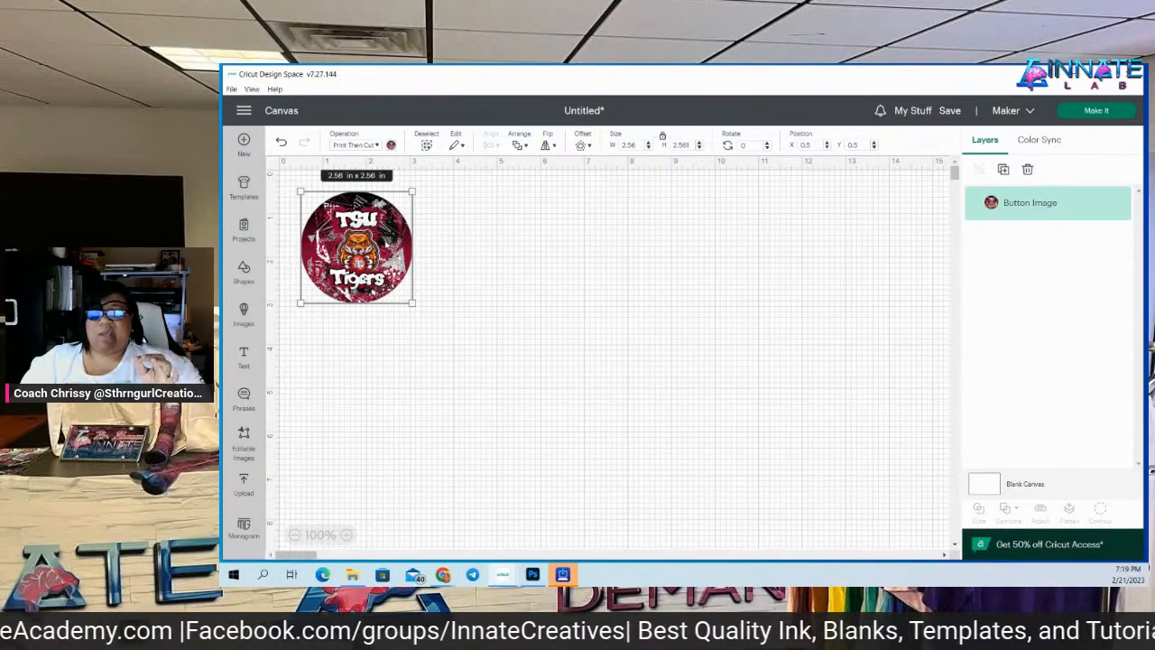
Duplicate the button image five times to make six copies on the canvas
click(1006, 172)
click(1006, 172)
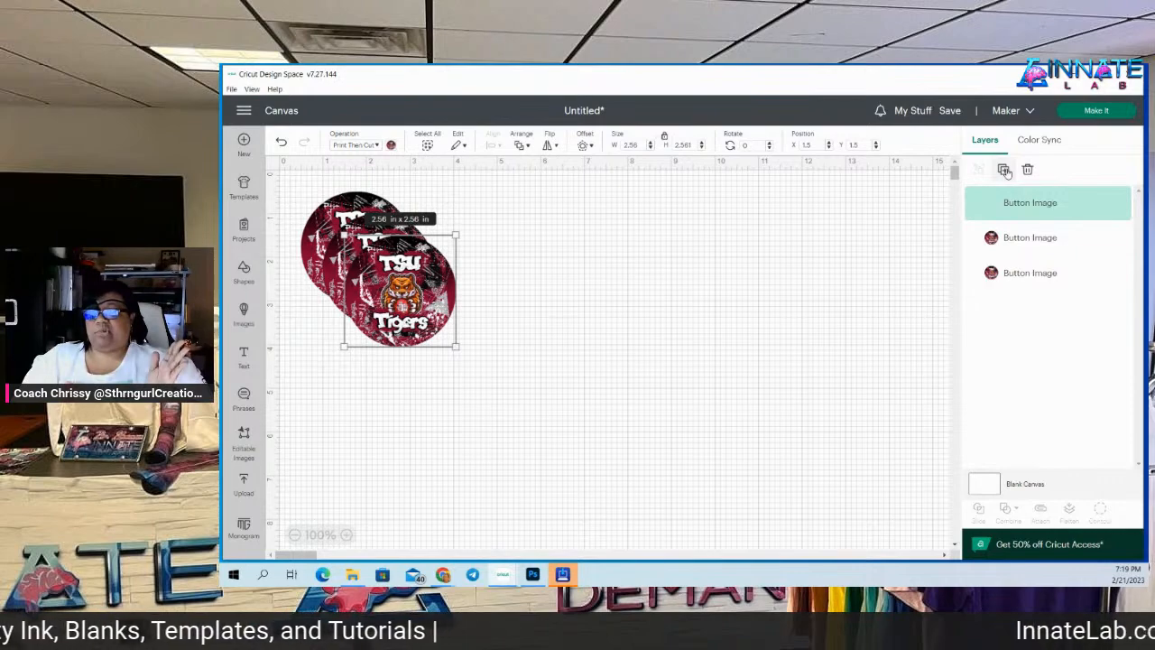
click(1005, 171)
click(1005, 171)
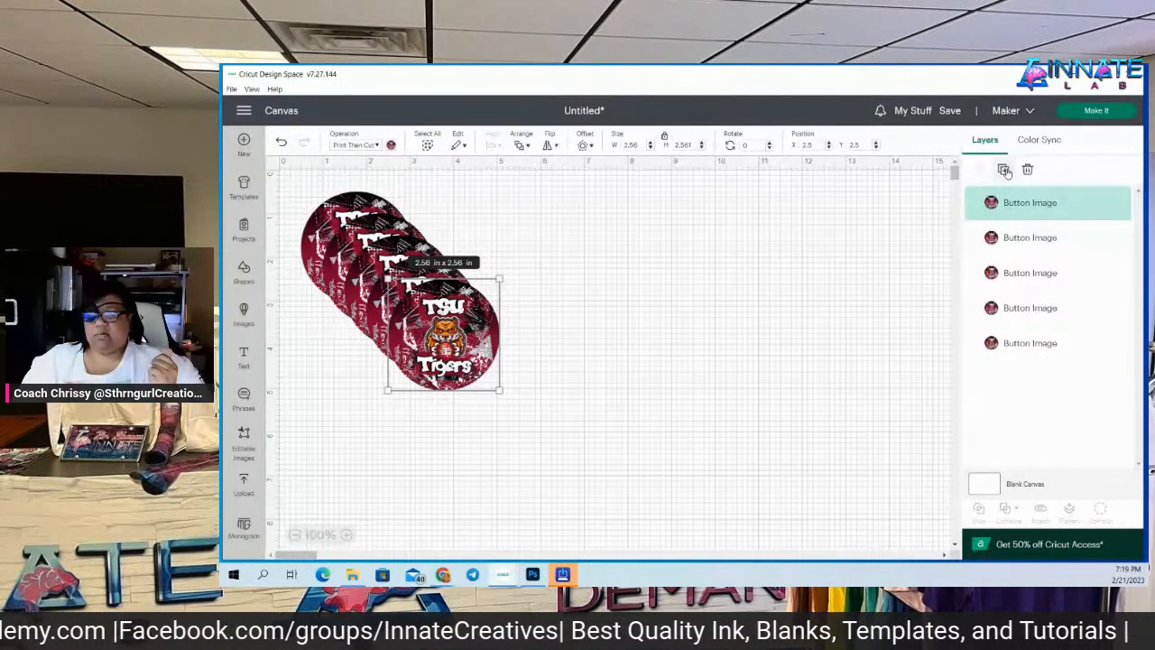
click(1005, 170)
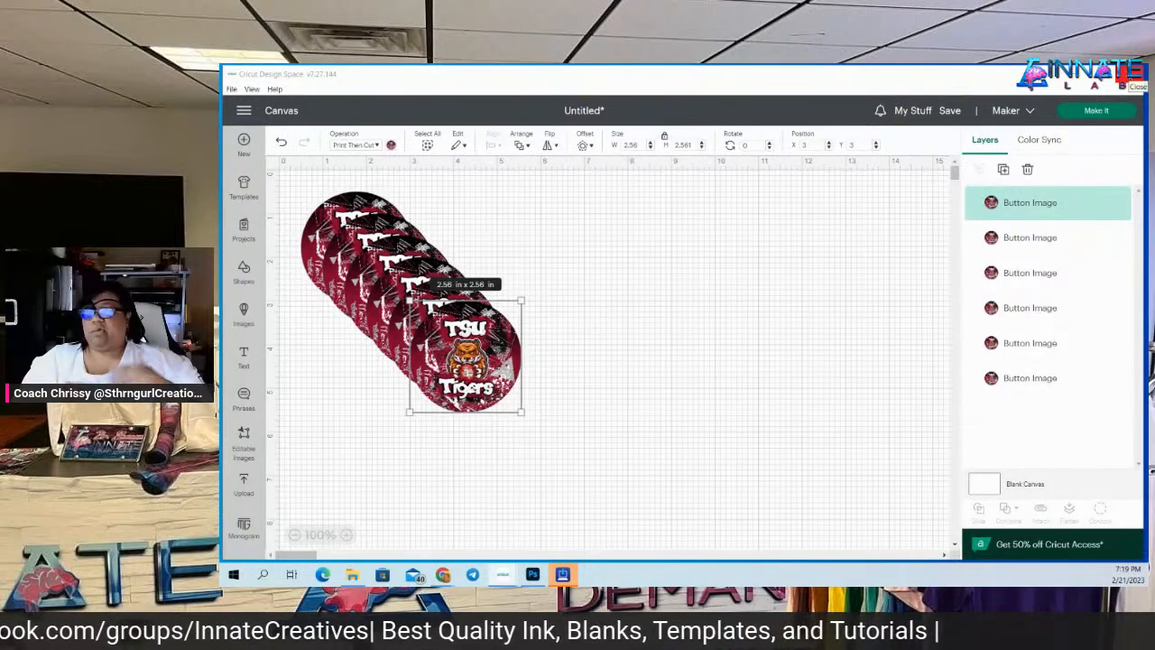
Leave the canvas and send the six-button Print Then Cut sheet to the printer with Use System Dialog enabled
click(1130, 78)
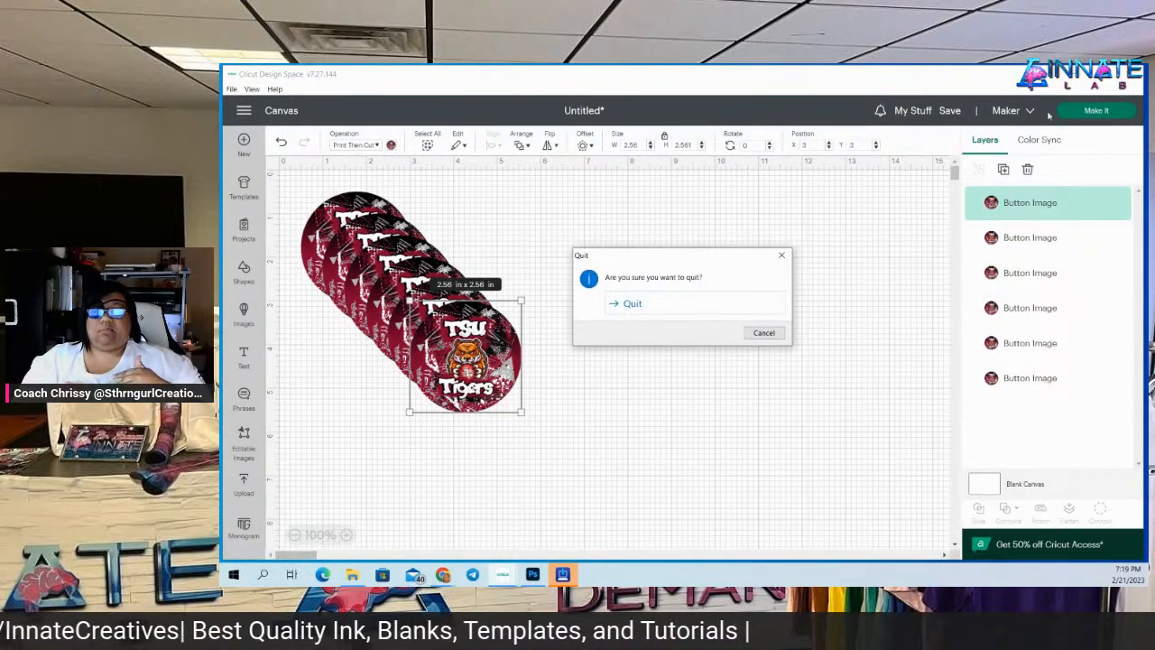
click(633, 304)
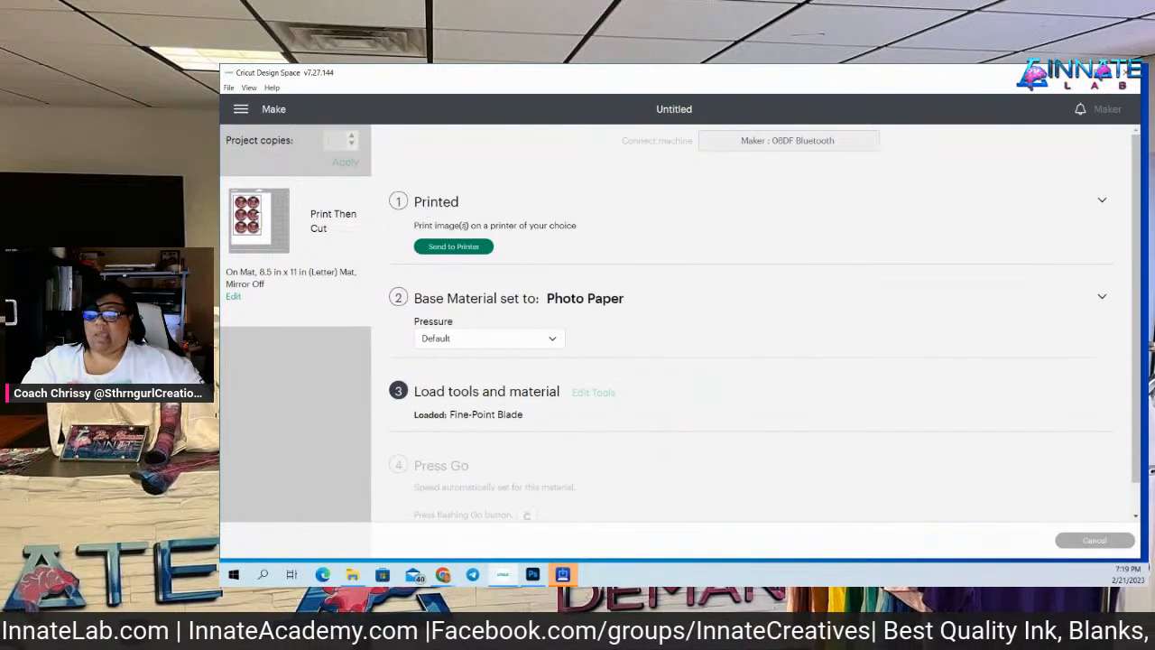
click(465, 250)
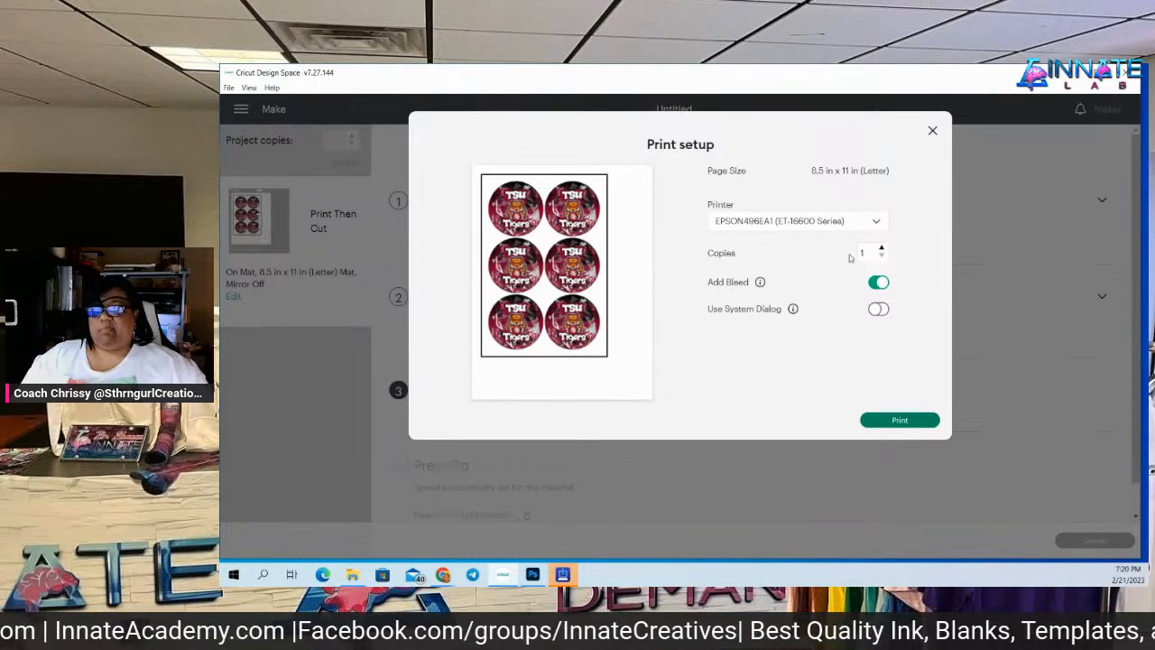
click(878, 310)
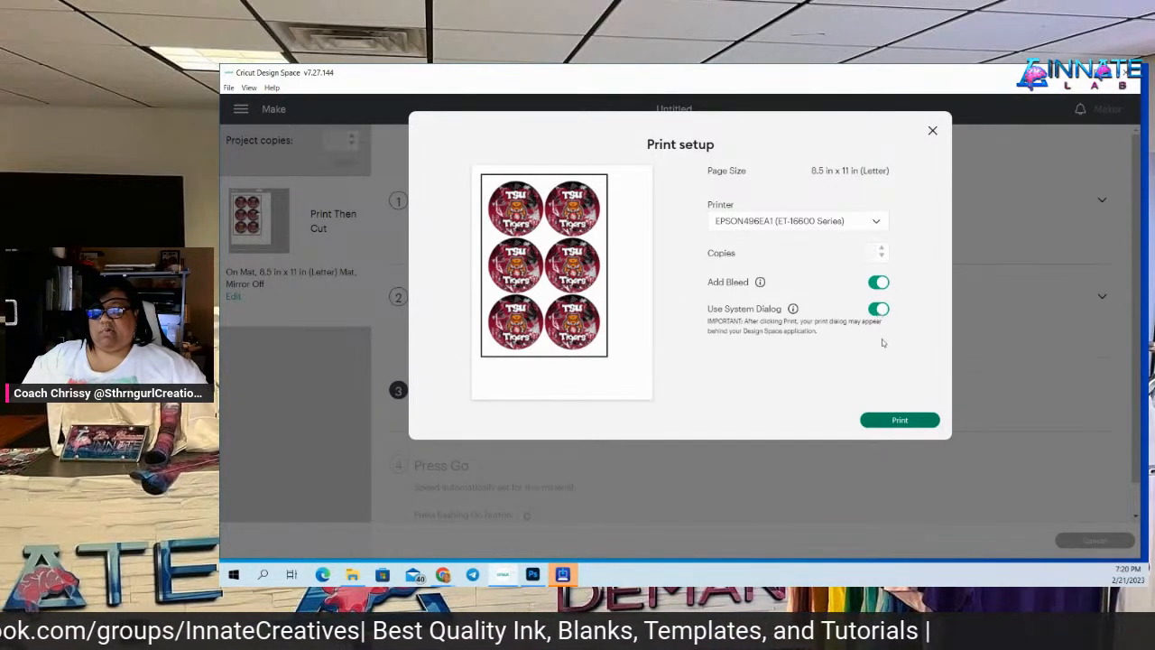
click(898, 421)
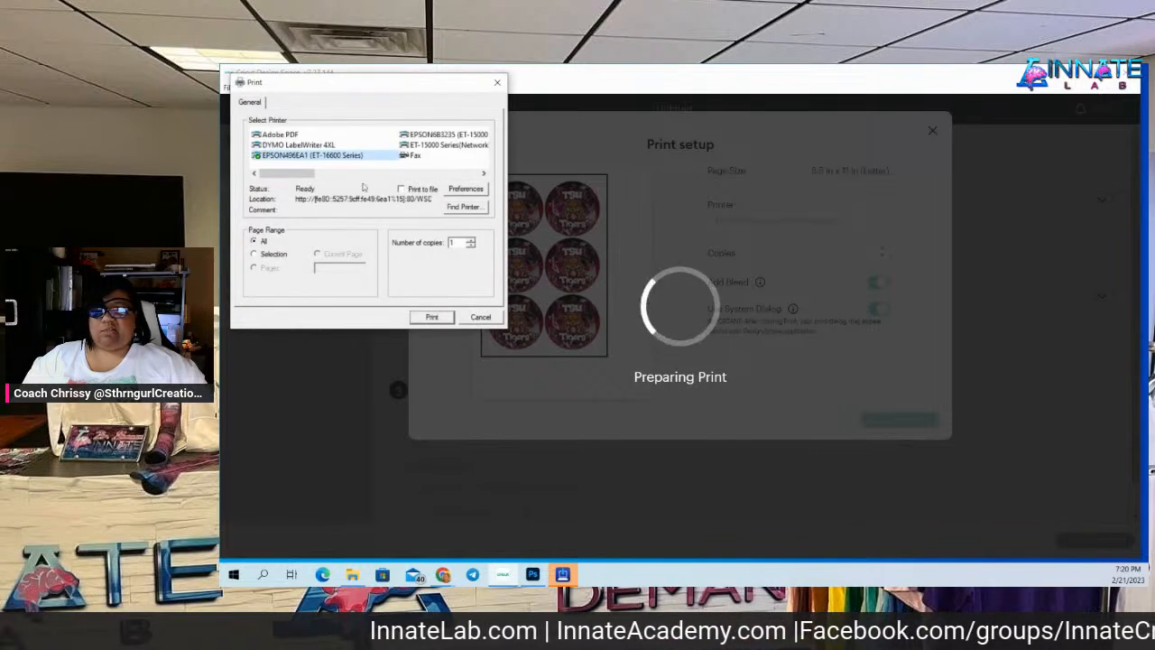
Select the EPSON6B3235 (ET-15000) printer, apply the Party Favors (Glossy) preset in its preferences, and print the button sheet
click(435, 136)
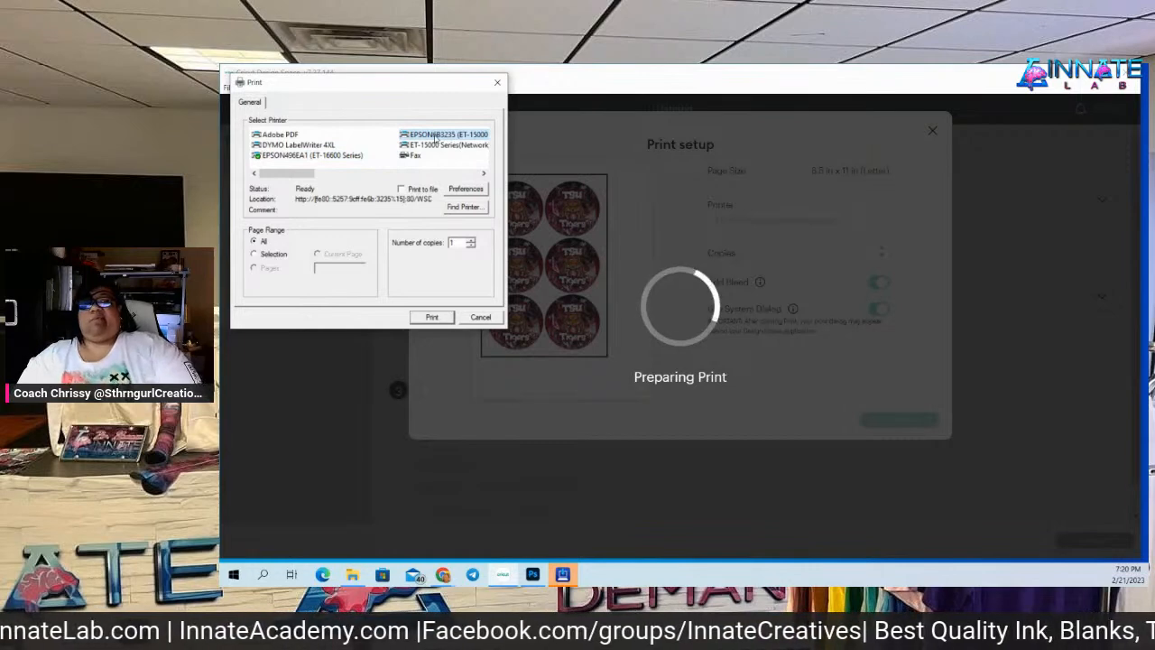
click(467, 188)
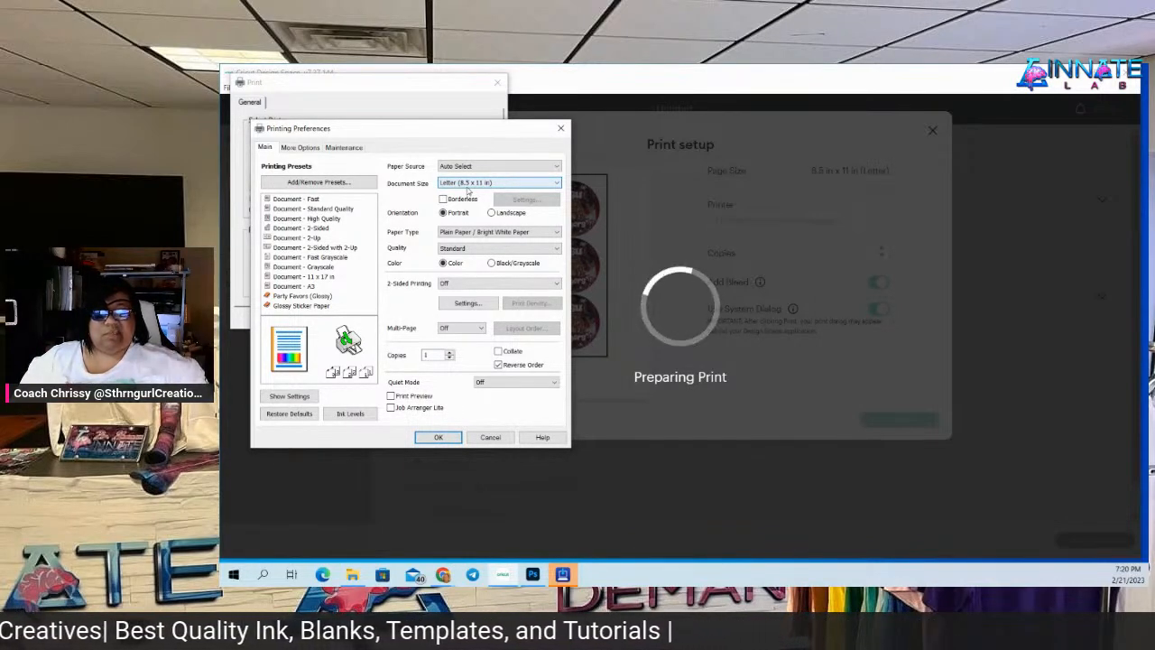
click(315, 297)
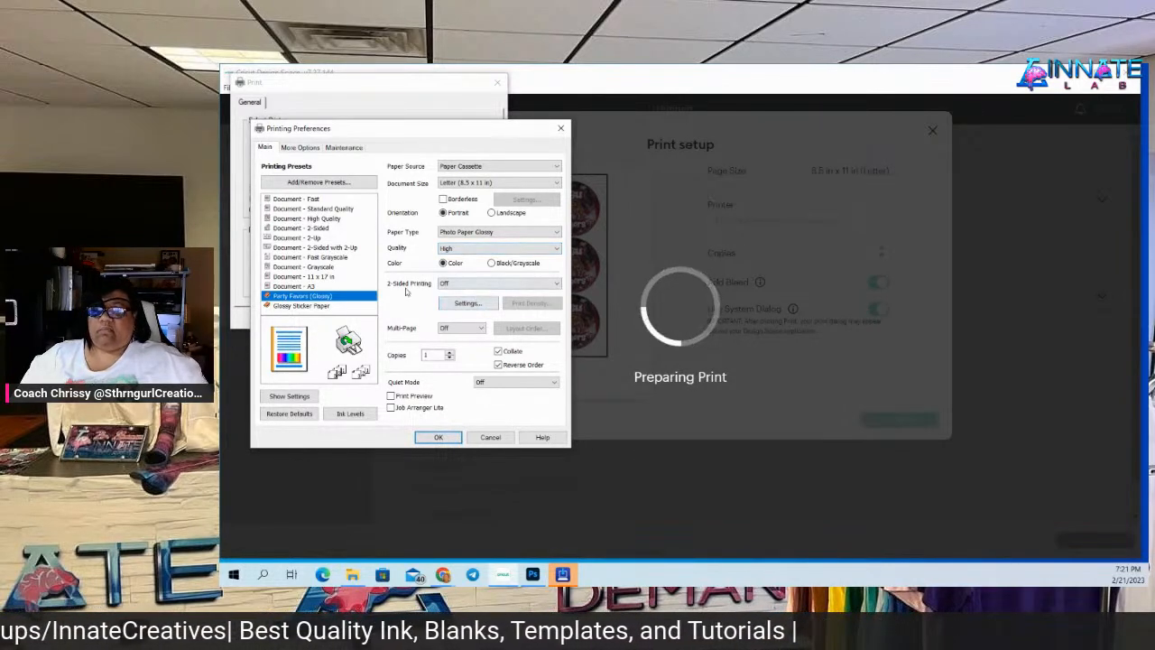
click(454, 439)
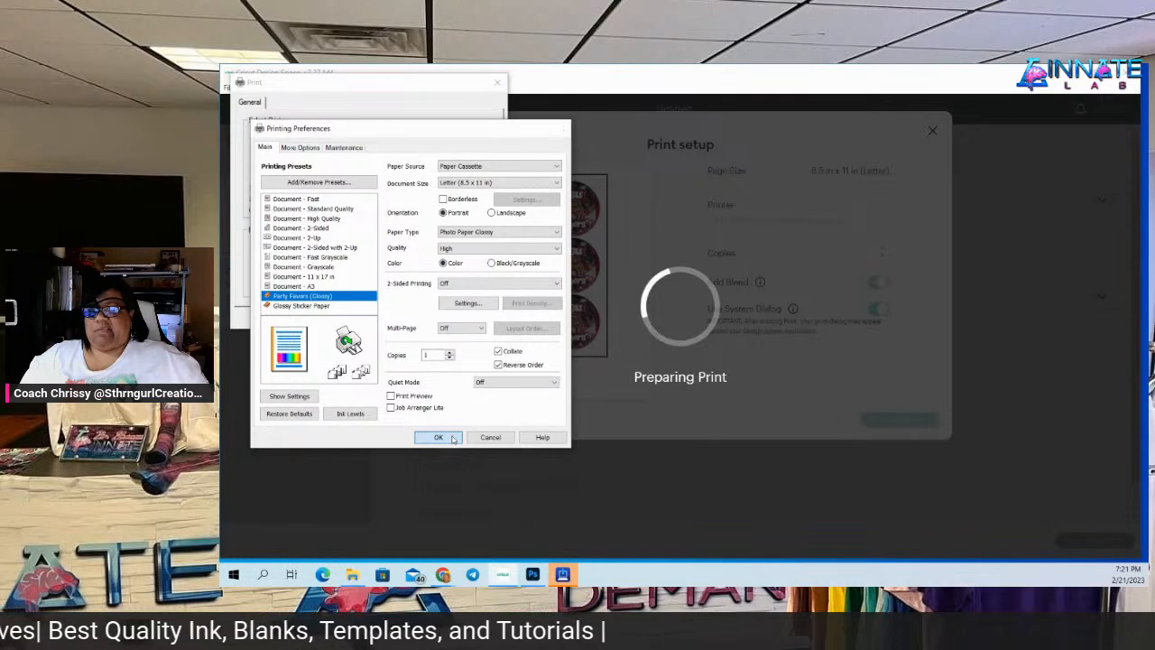
click(438, 438)
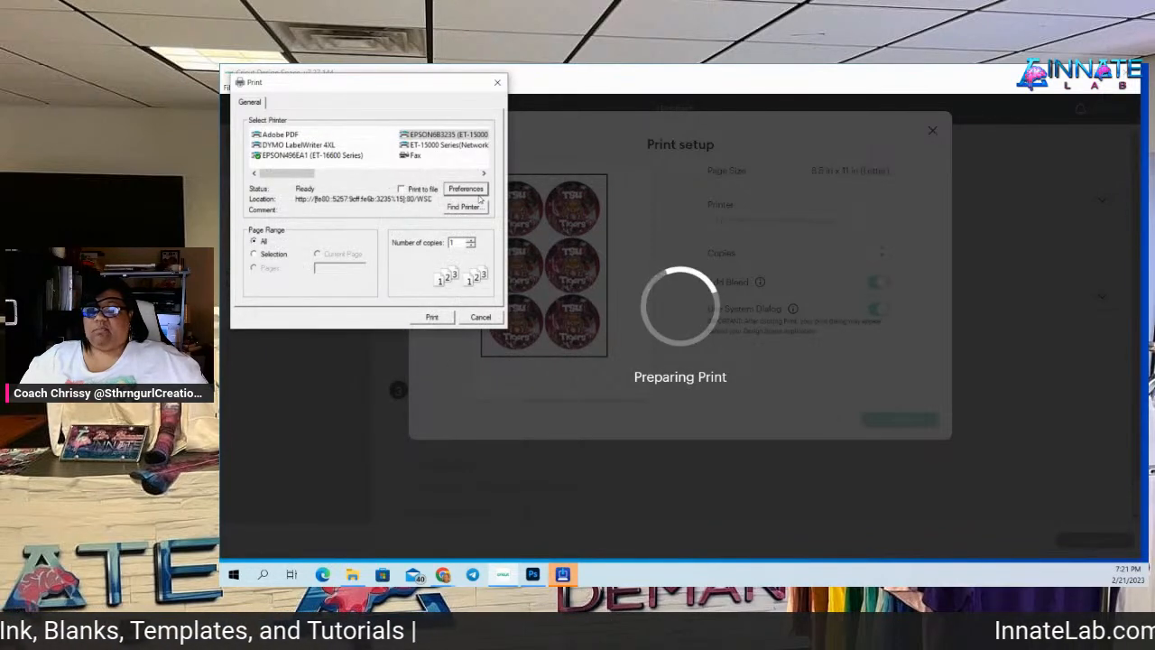
click(441, 319)
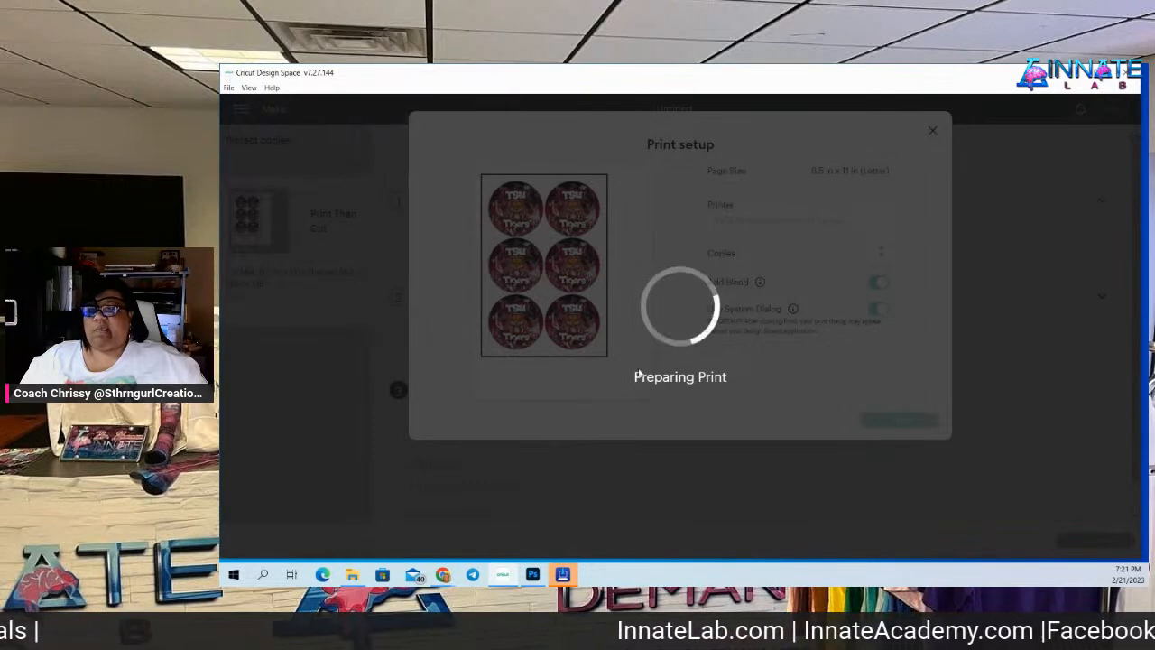
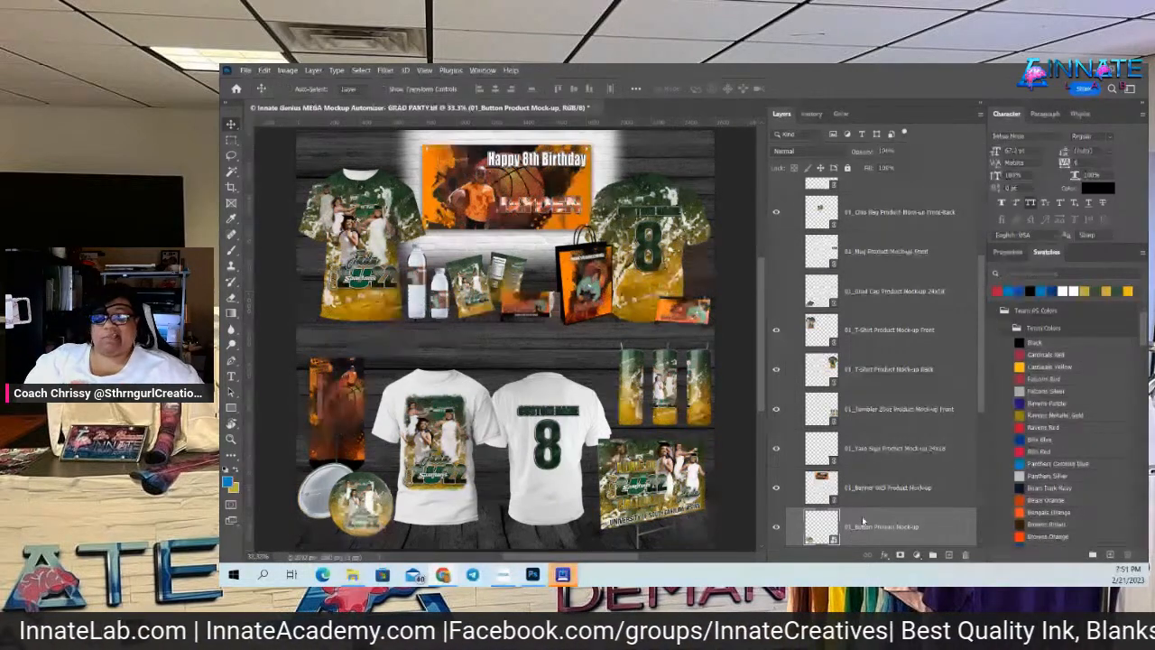
Delete the button mock-up layer and place 01_Capri Sun Product Mock-up as an embedded file in the grad party scene
key(Delete)
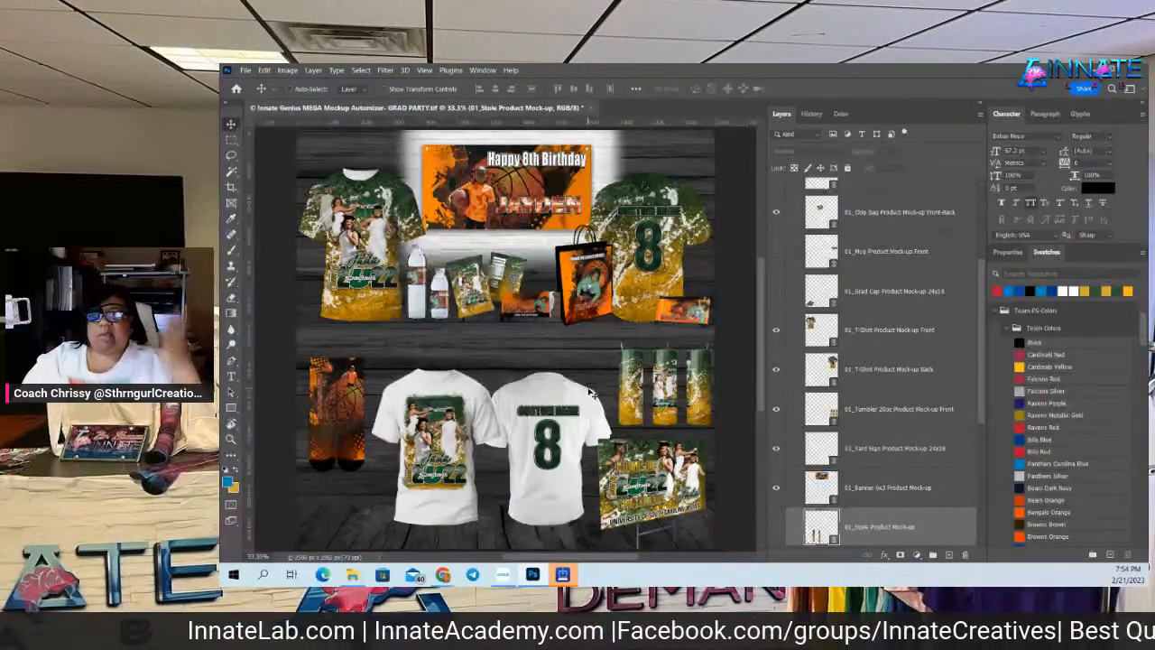
click(245, 71)
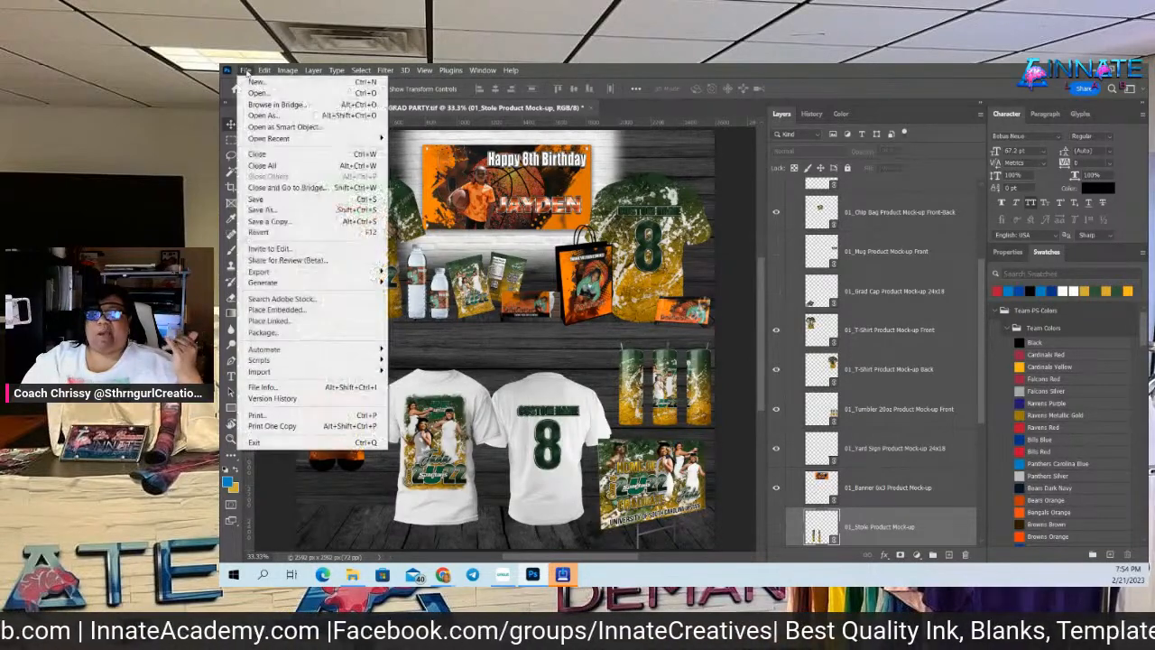
click(294, 309)
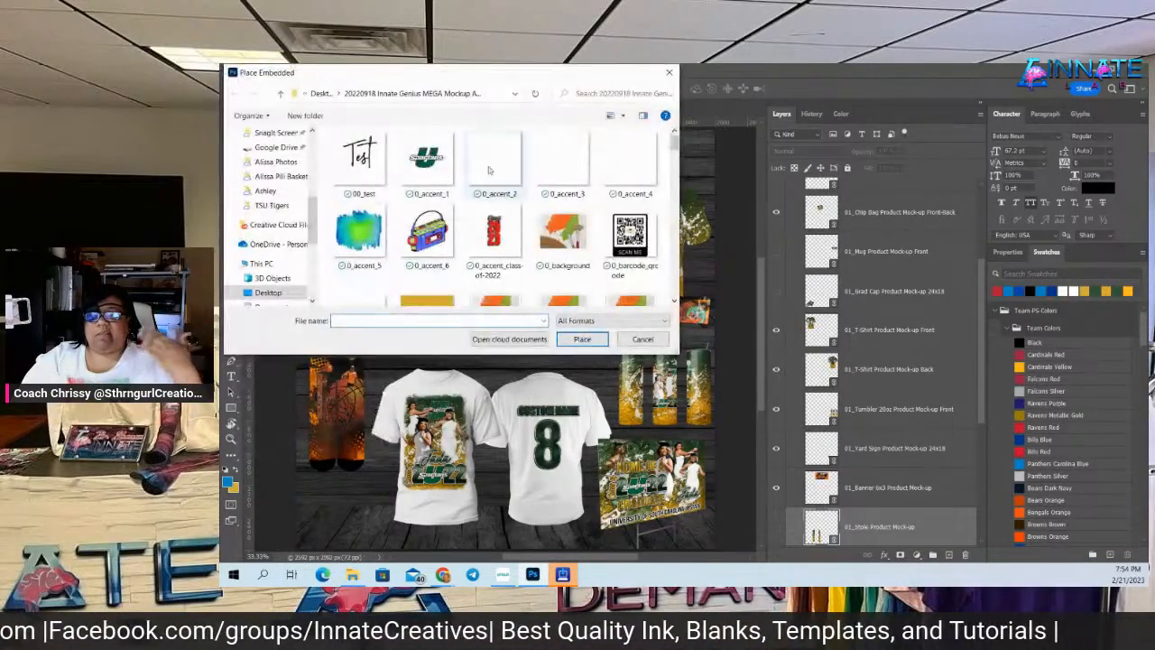
scroll(560, 176, down, 1)
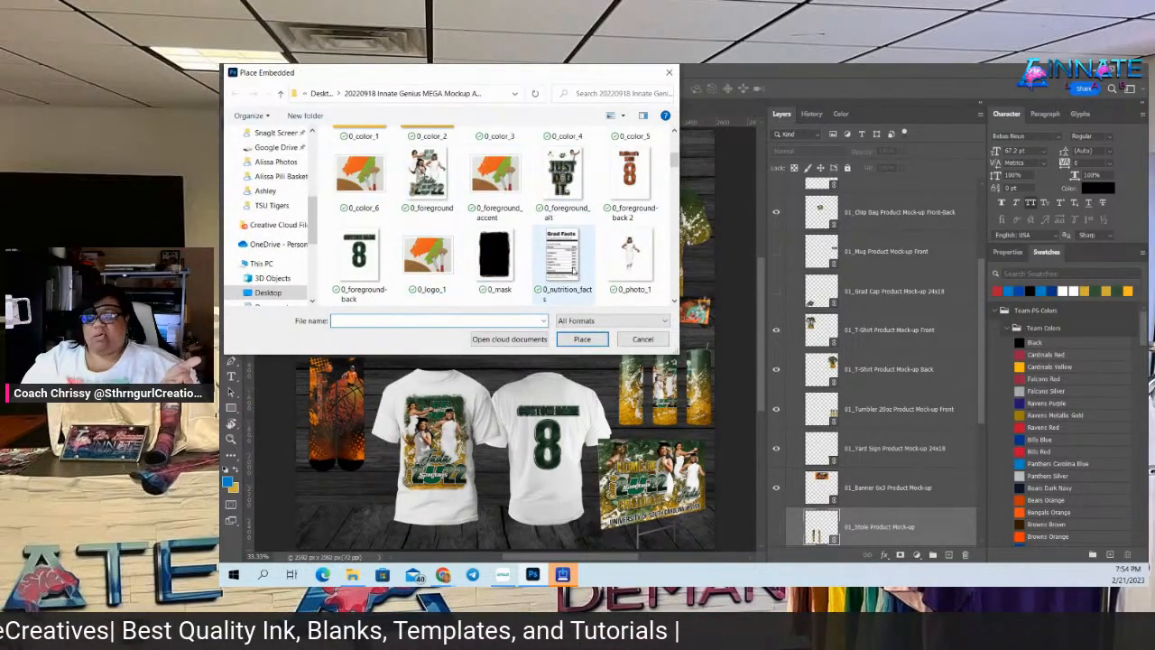
scroll(570, 271, down, 2)
scroll(574, 270, down, 3)
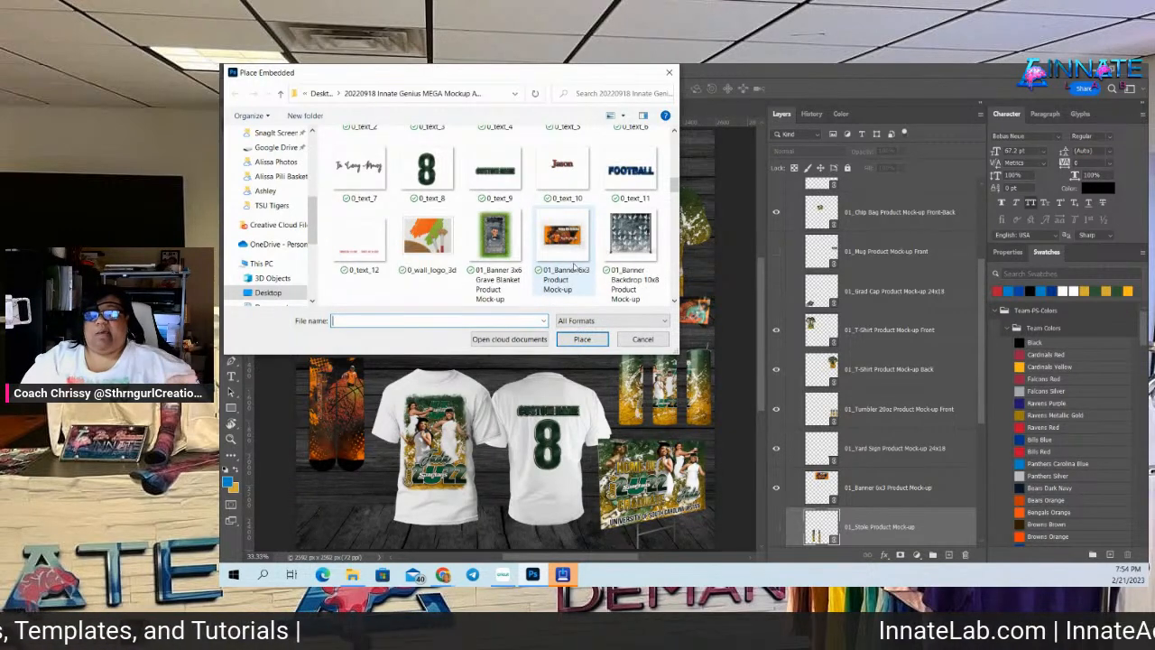
scroll(574, 268, down, 1)
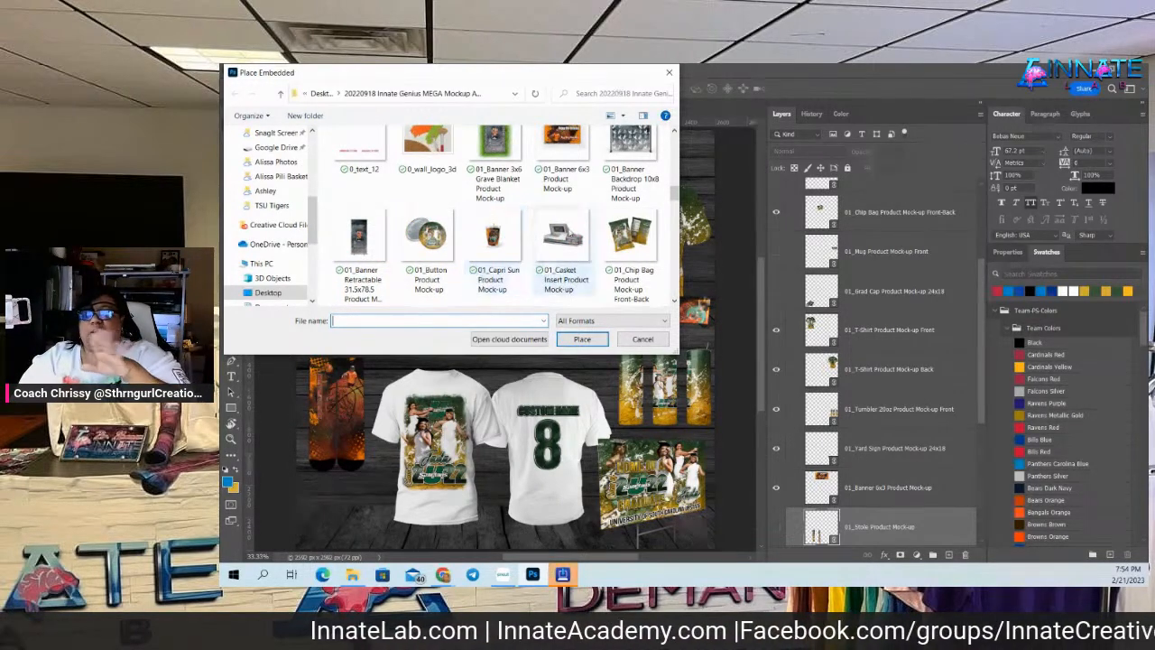
scroll(594, 215, down, 4)
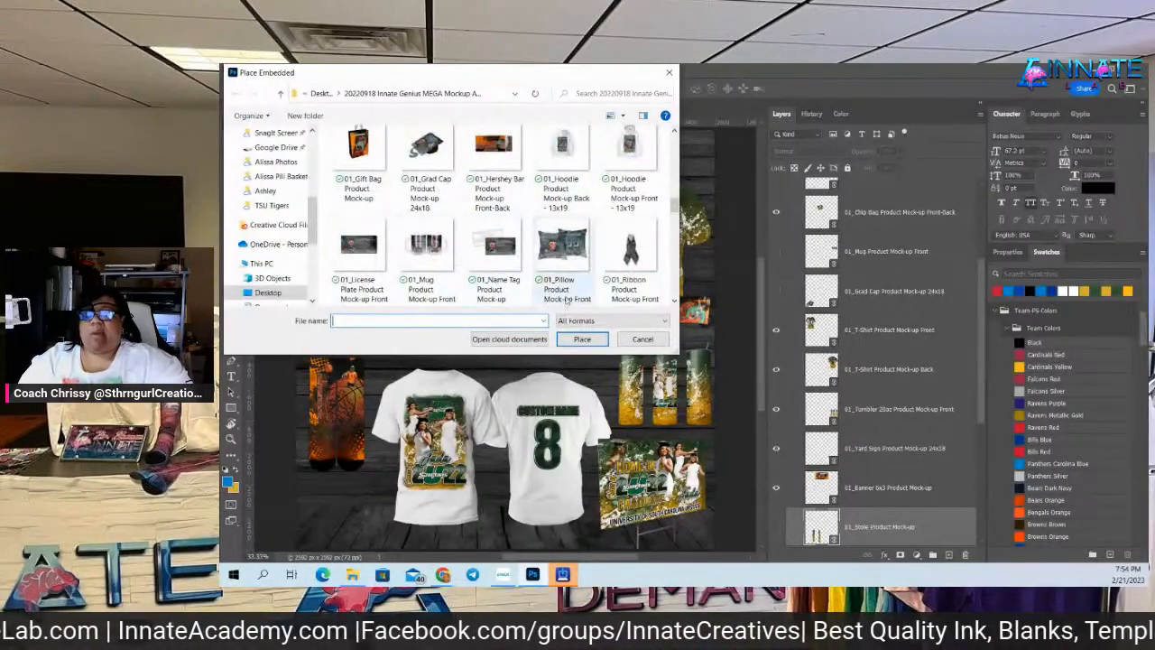
scroll(564, 271, down, 3)
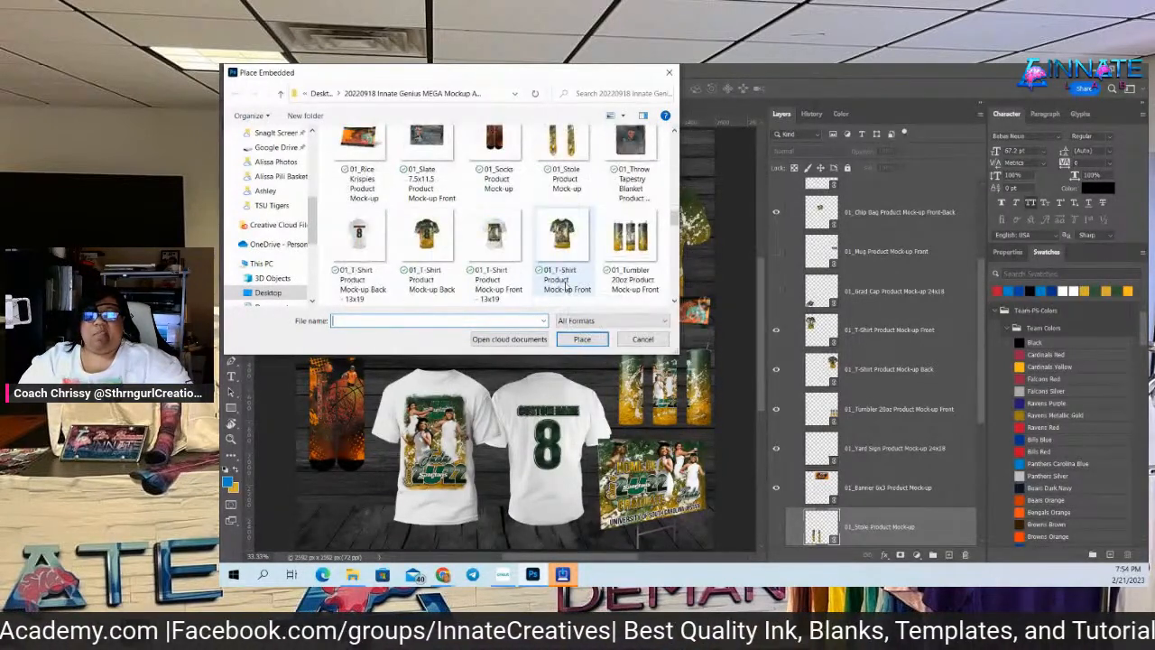
scroll(564, 282, up, 10)
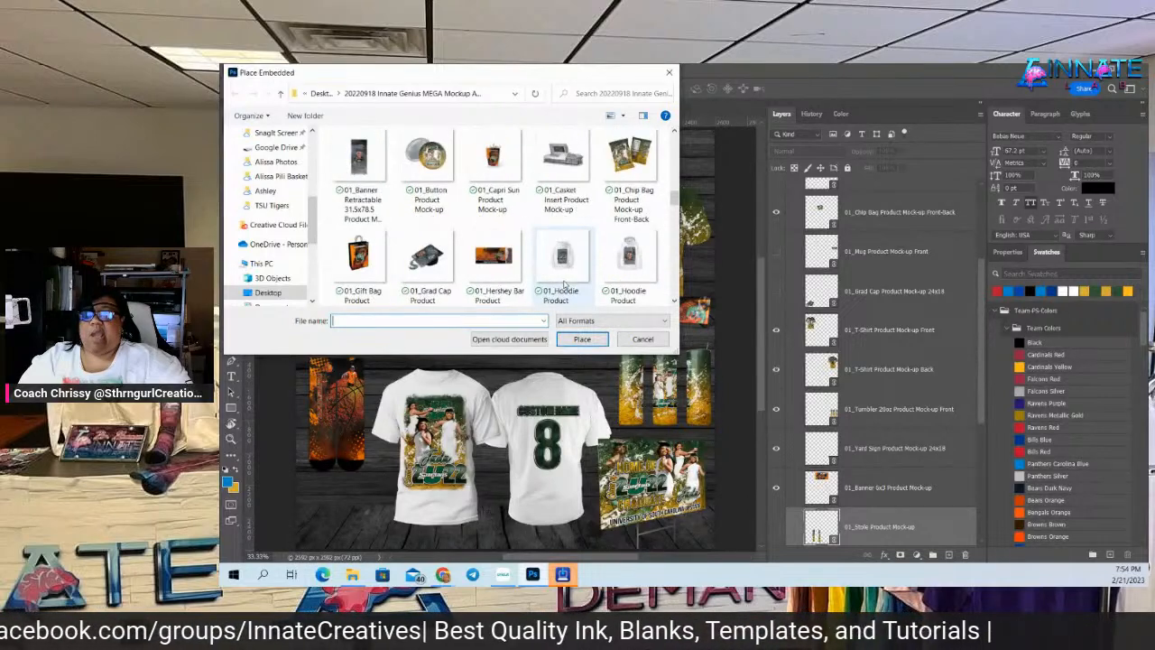
click(433, 177)
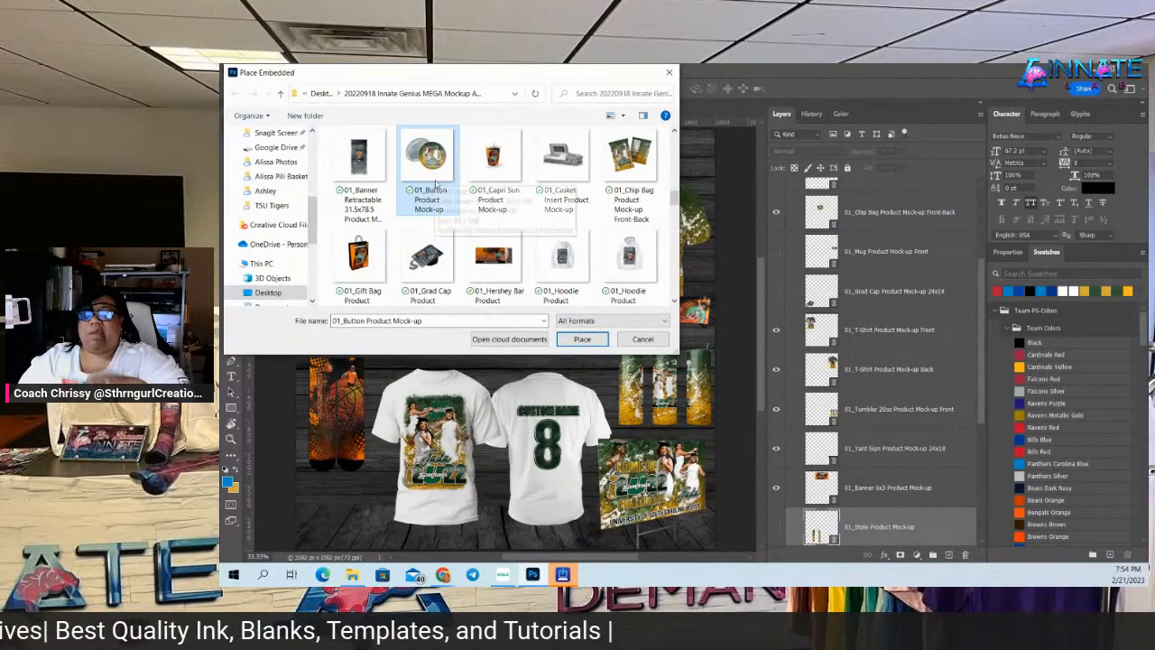
click(492, 162)
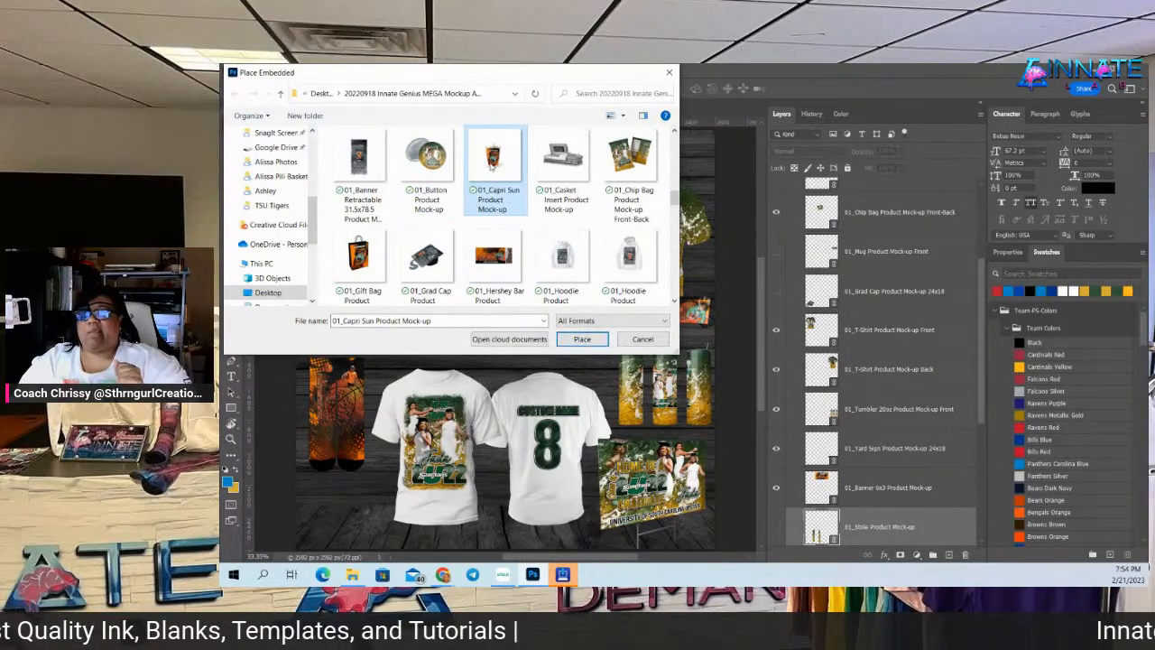
click(582, 340)
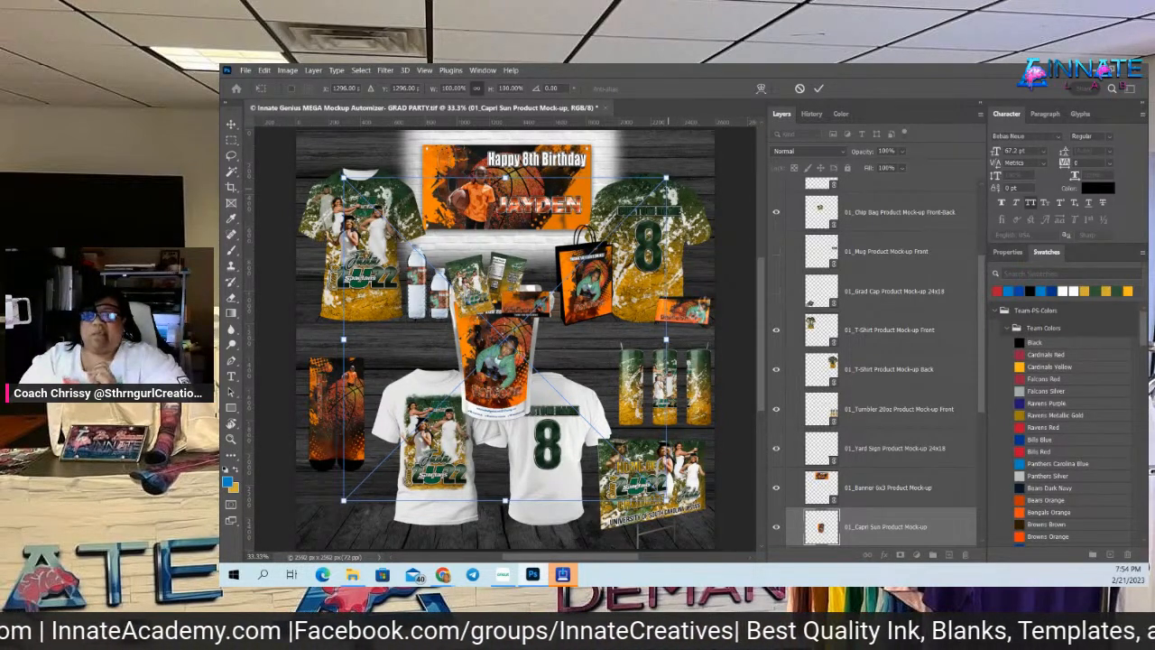
Scale the placed Capri Sun pouch to about 68% and position it on the lower shelf, in front of the socks beside the white T-shirt
drag(667, 178, 602, 242)
drag(437, 424, 395, 457)
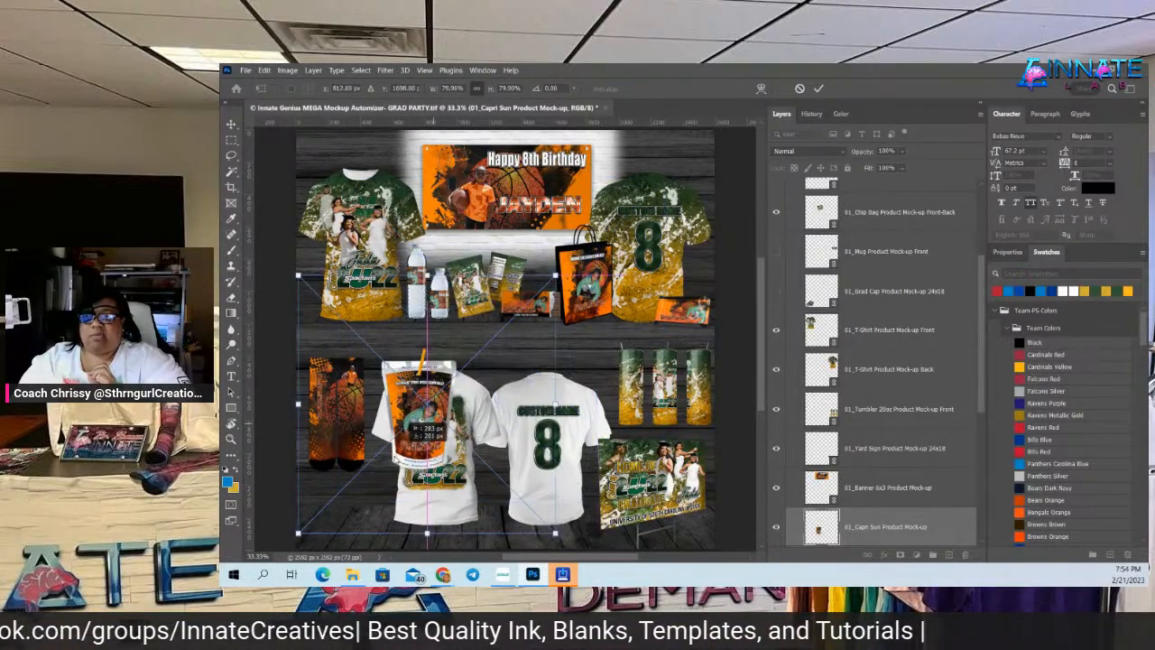
drag(415, 420, 340, 489)
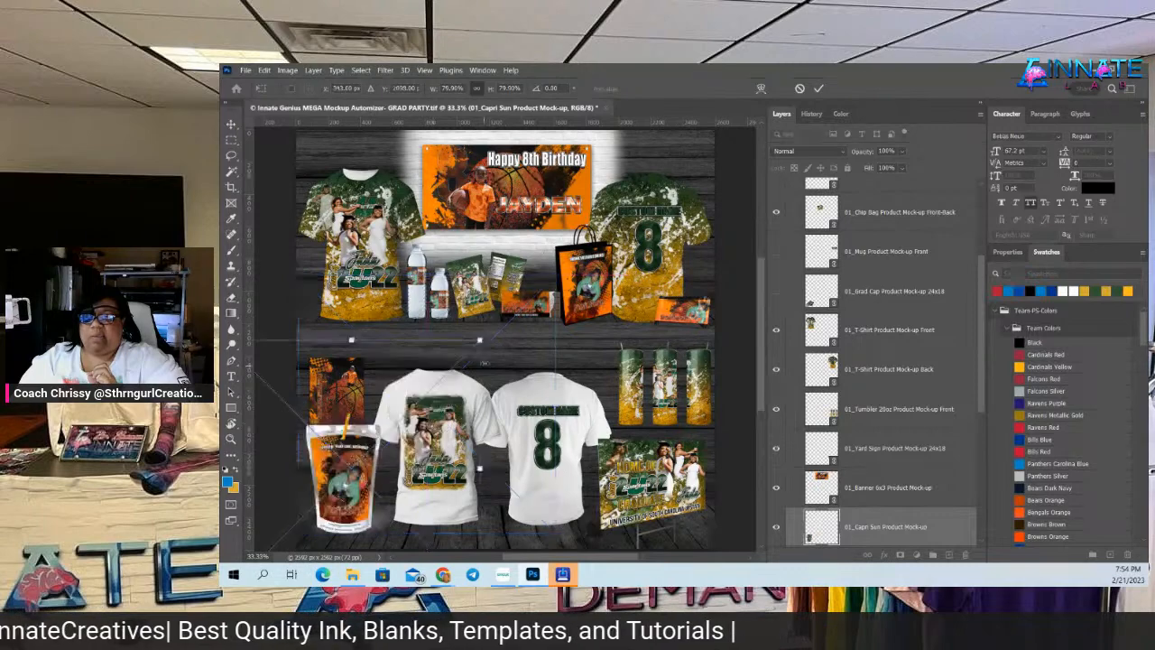
drag(479, 339, 442, 379)
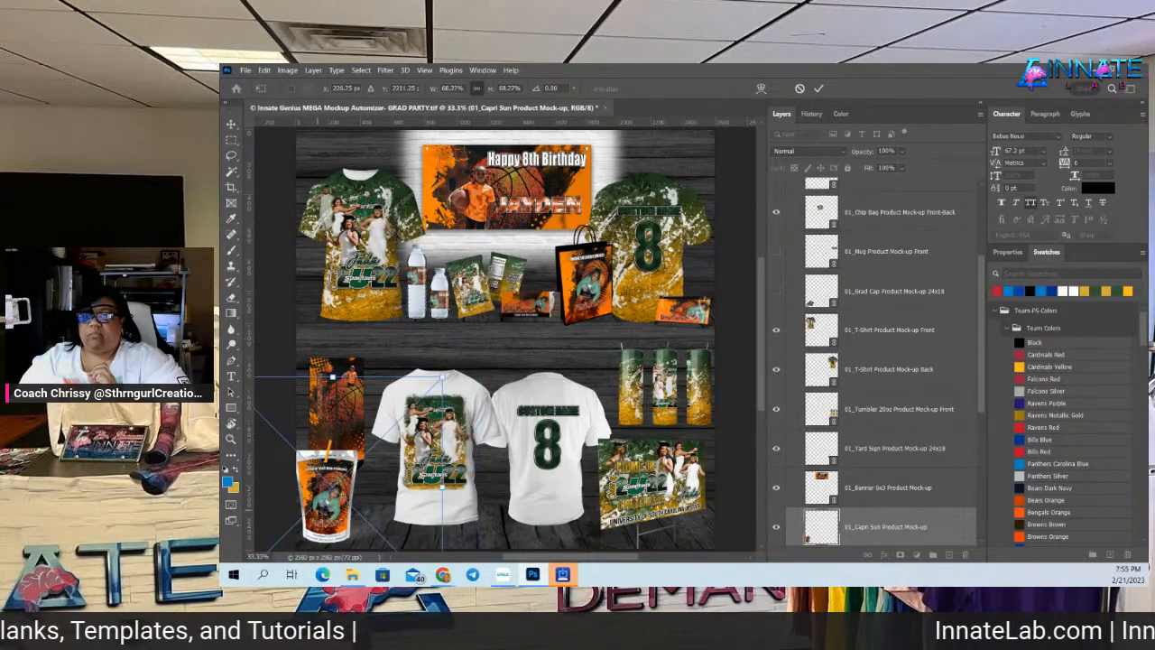
drag(329, 505, 349, 498)
key(Return)
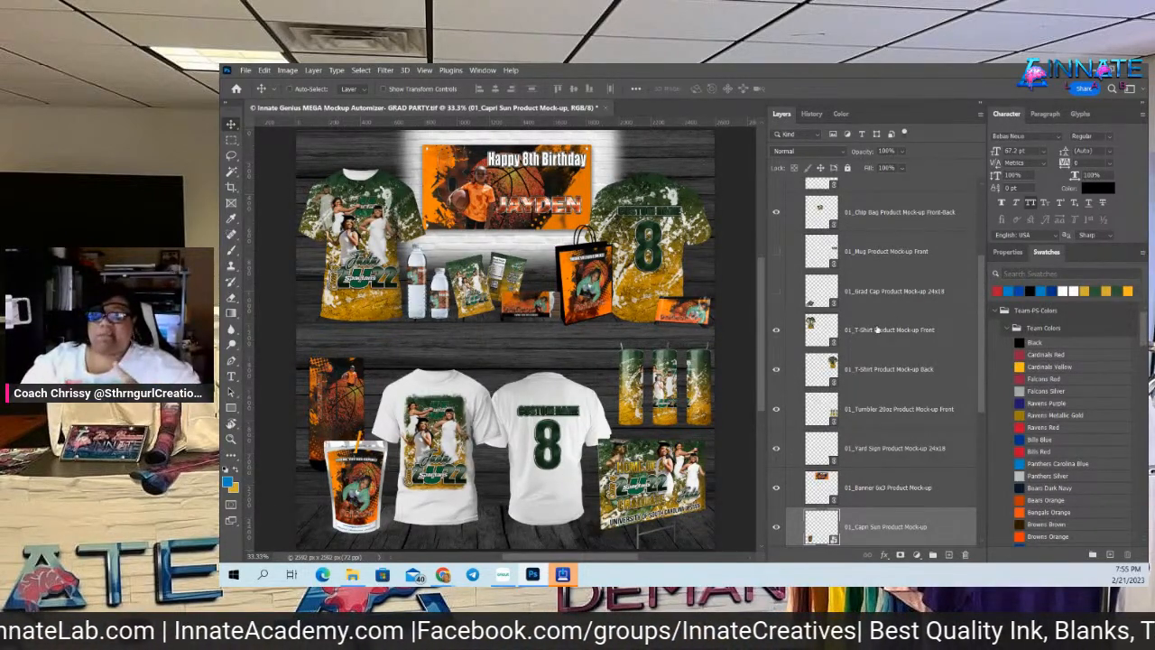
Relink the Capri Sun mock-up layer to the 01_Capri Sun Product Mock-up file
scroll(875, 329, down, 1)
scroll(876, 329, down, 2)
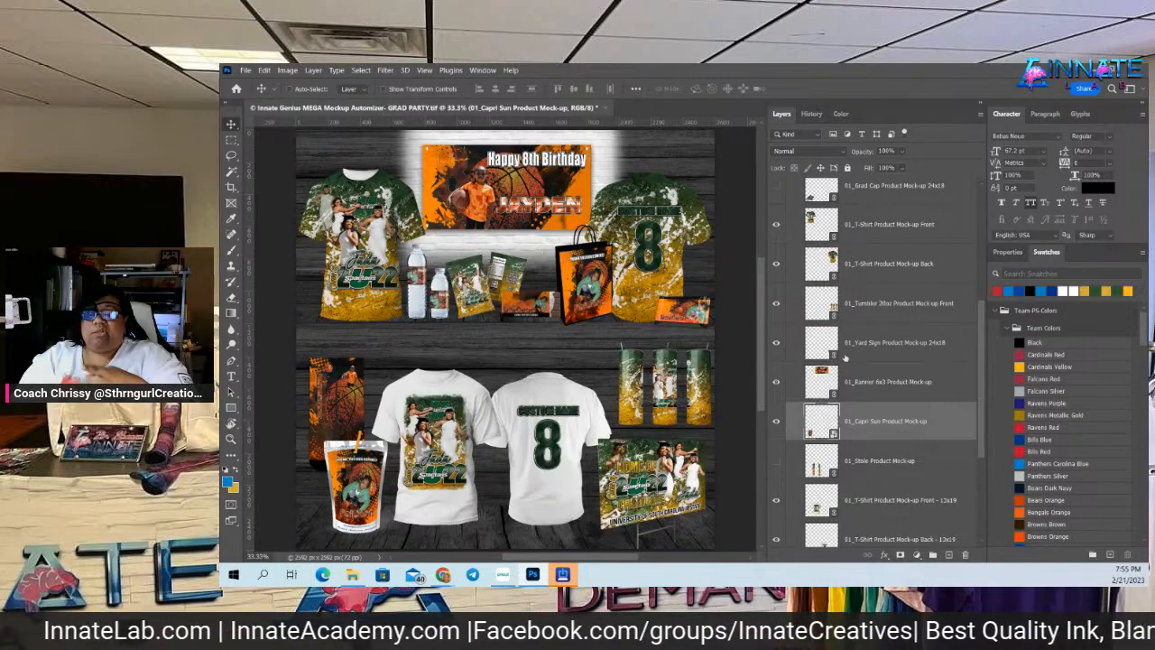
right_click(881, 413)
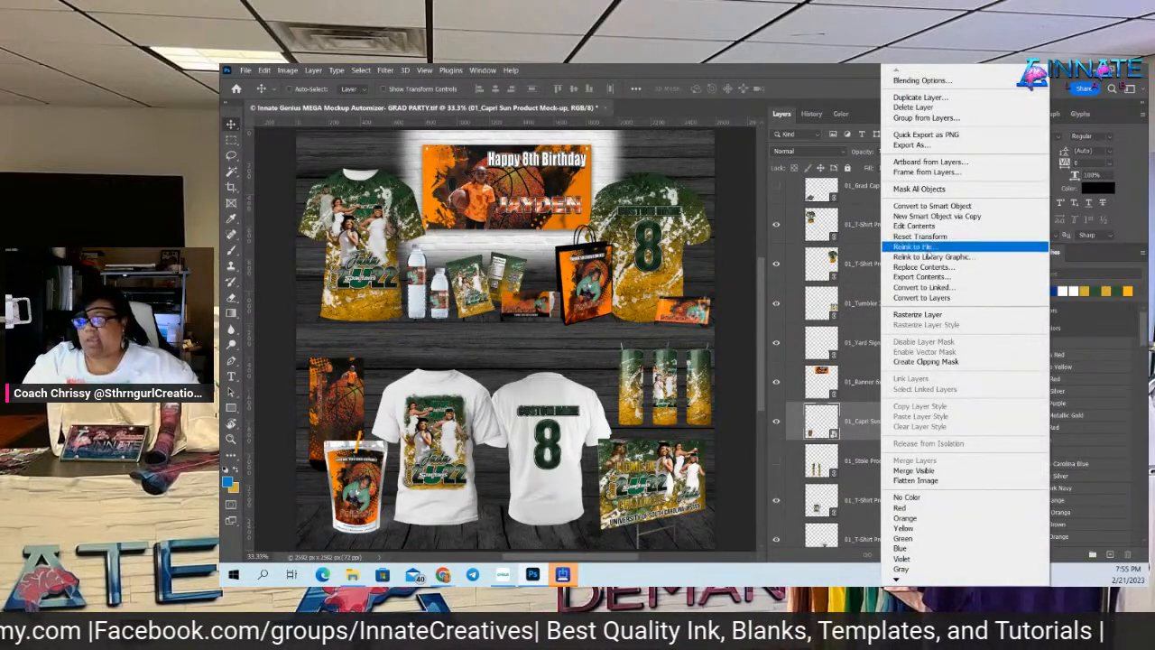
click(928, 248)
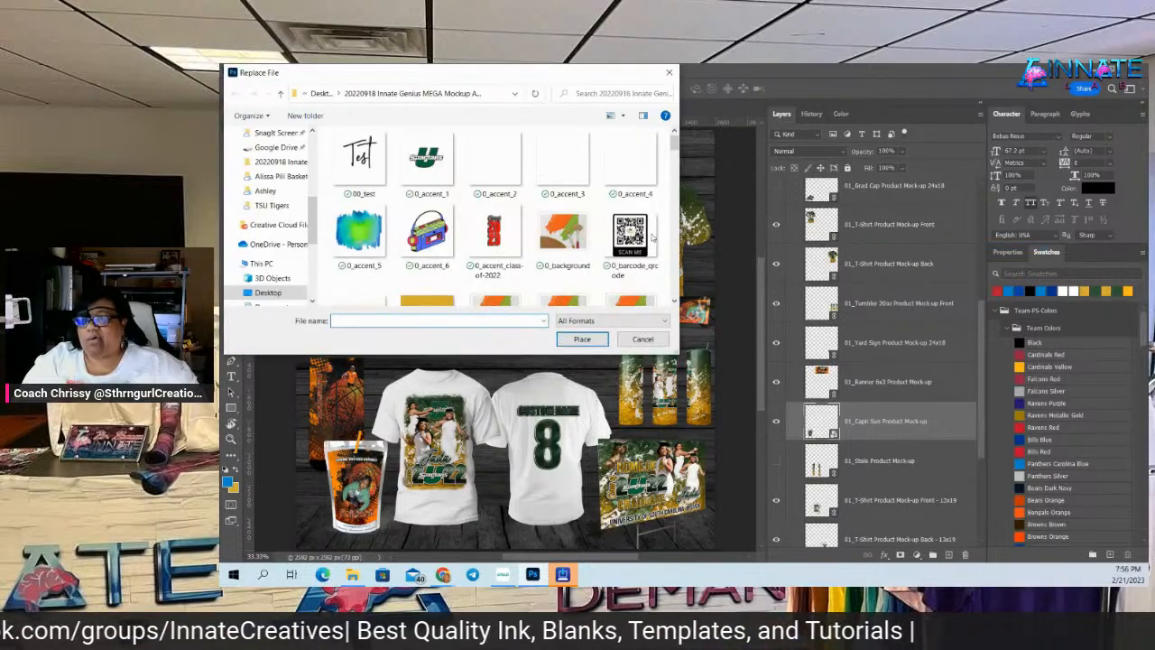
scroll(495, 217, down, 10)
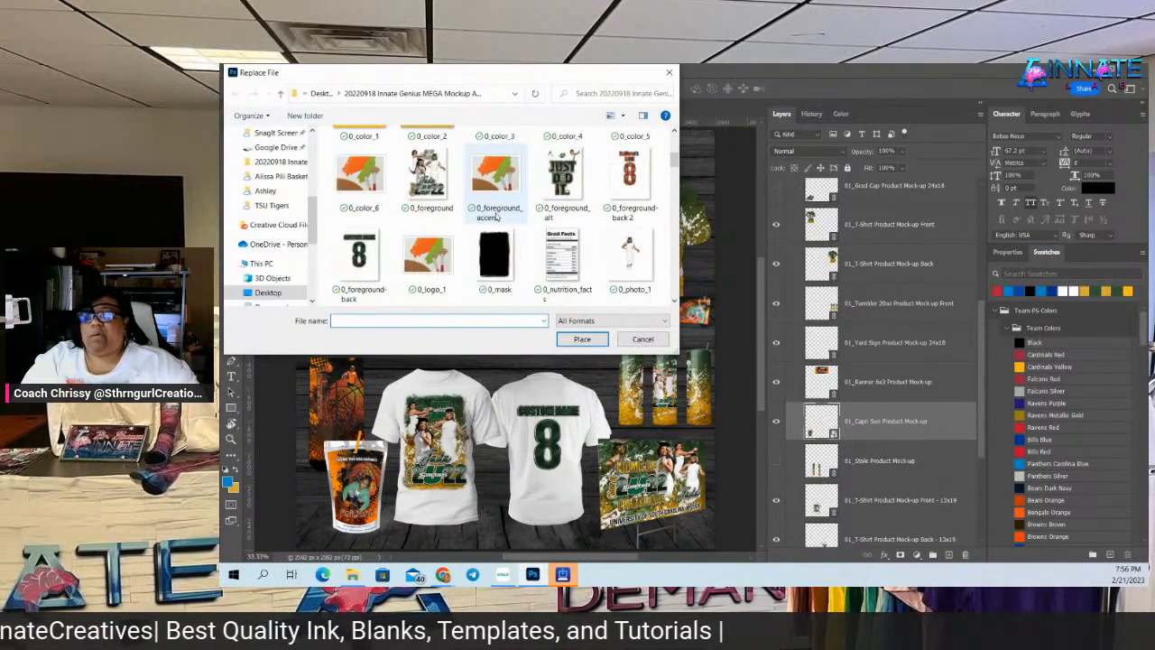
scroll(496, 216, down, 2)
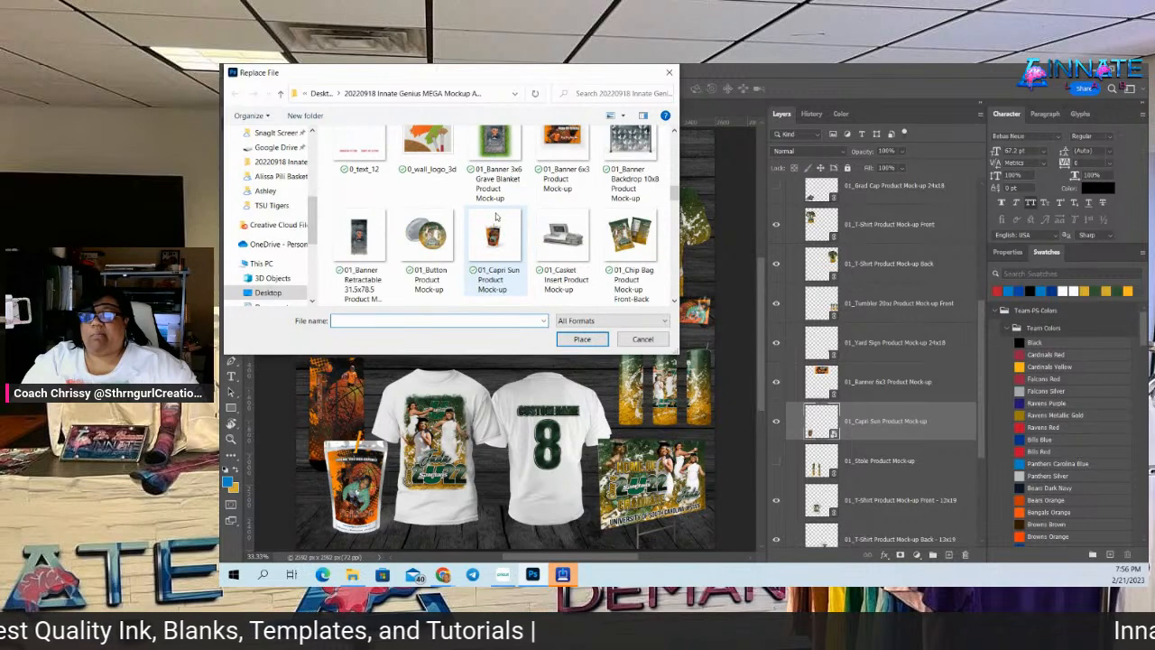
click(496, 248)
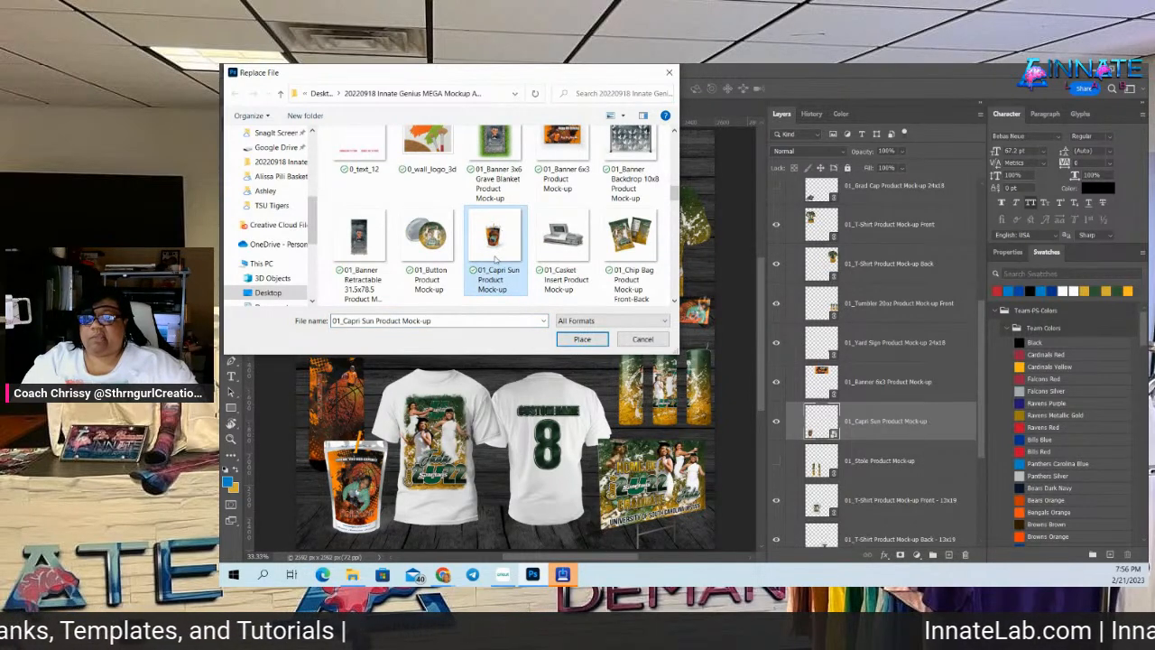
click(582, 339)
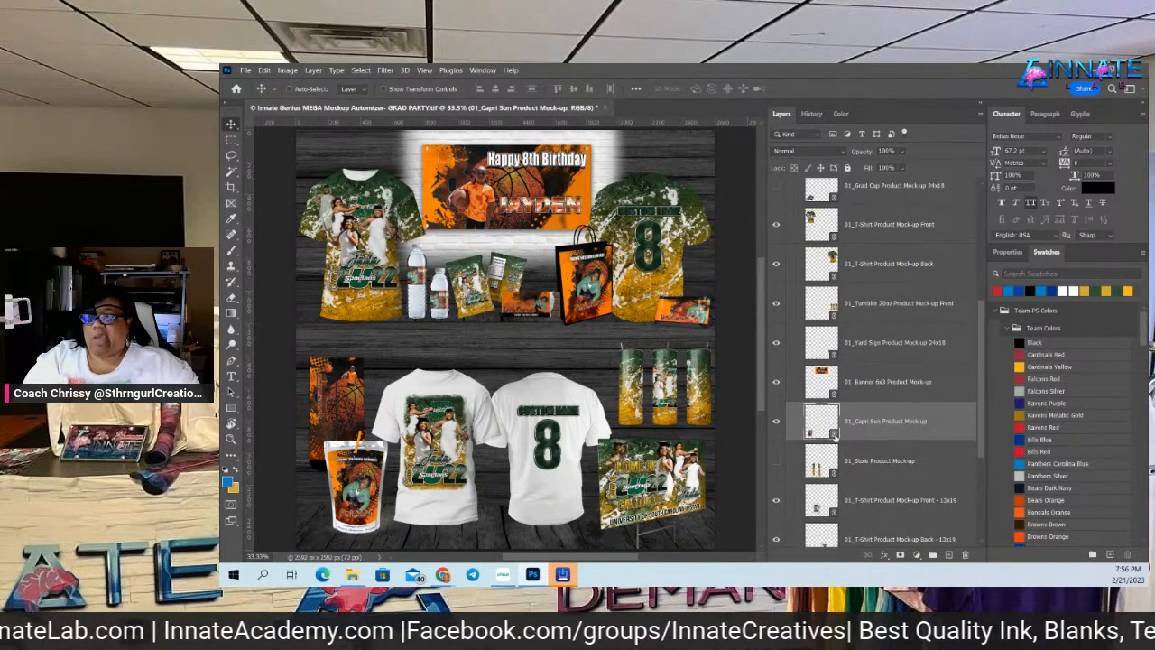
Open the Capri Sun mock-up's smart object contents and update its modified linked color layers
double_click(835, 434)
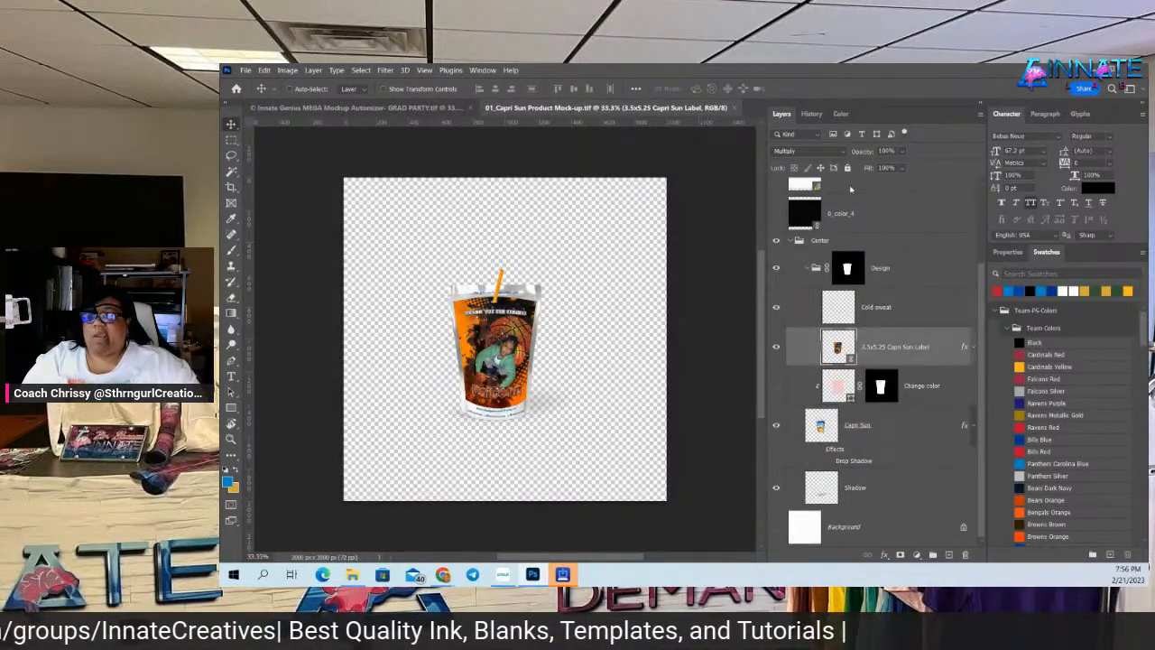
right_click(850, 191)
click(895, 236)
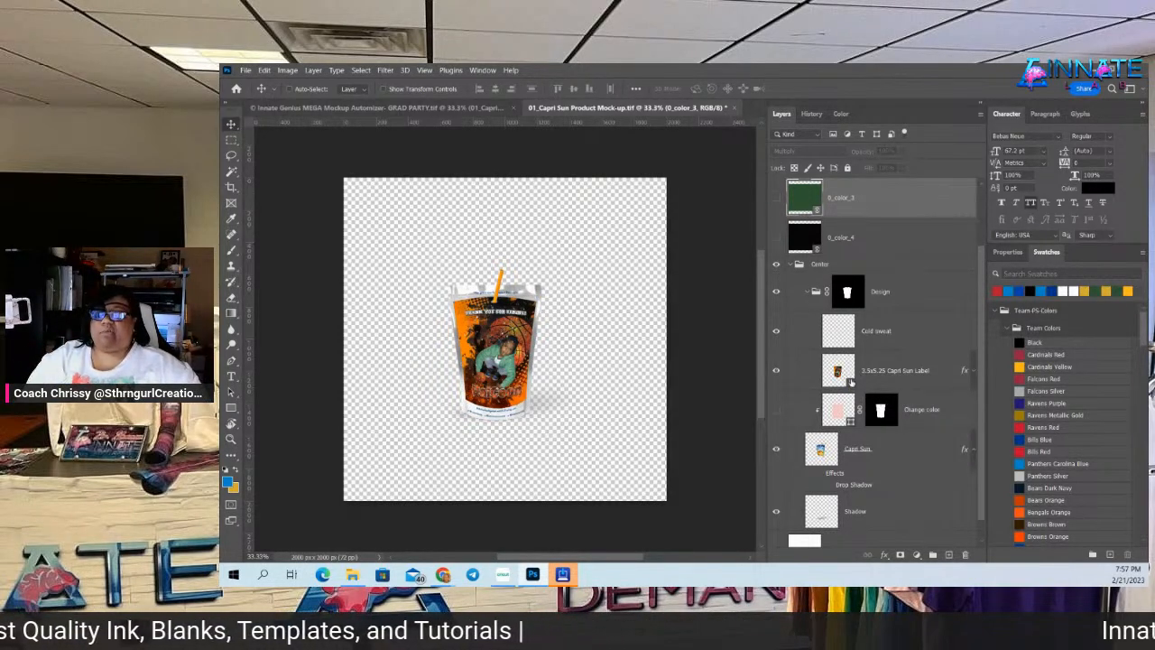
Open the 3.5x5.25 Capri Sun Label smart object and update all of its modified linked artwork from the 0_foreground layer
click(851, 382)
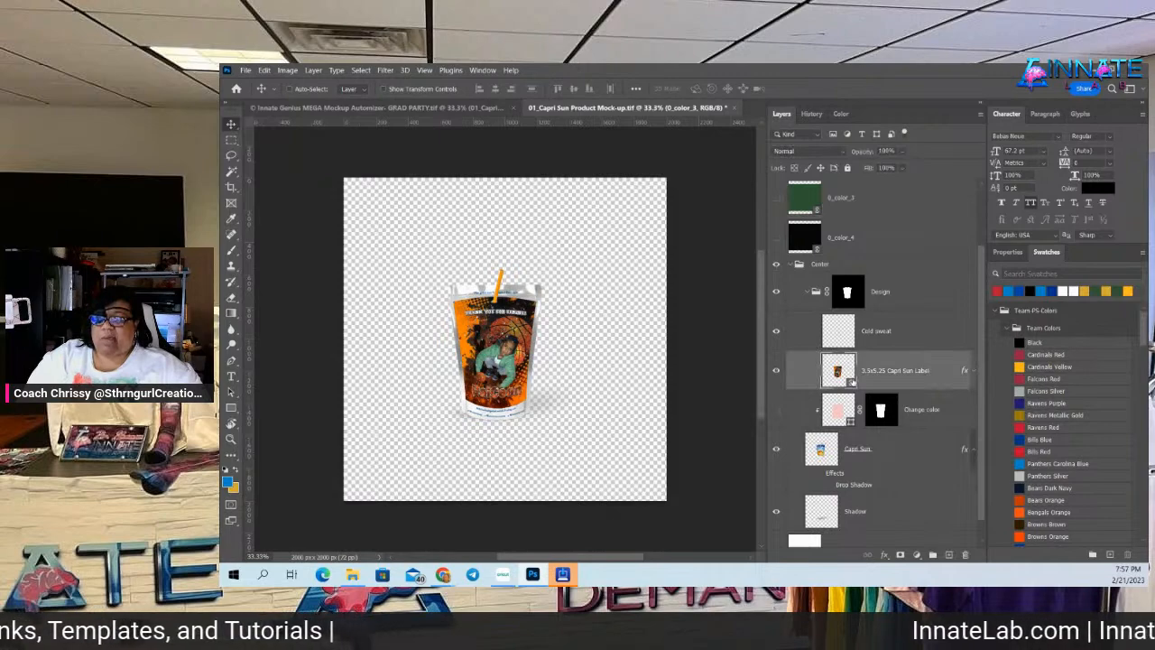
double_click(853, 379)
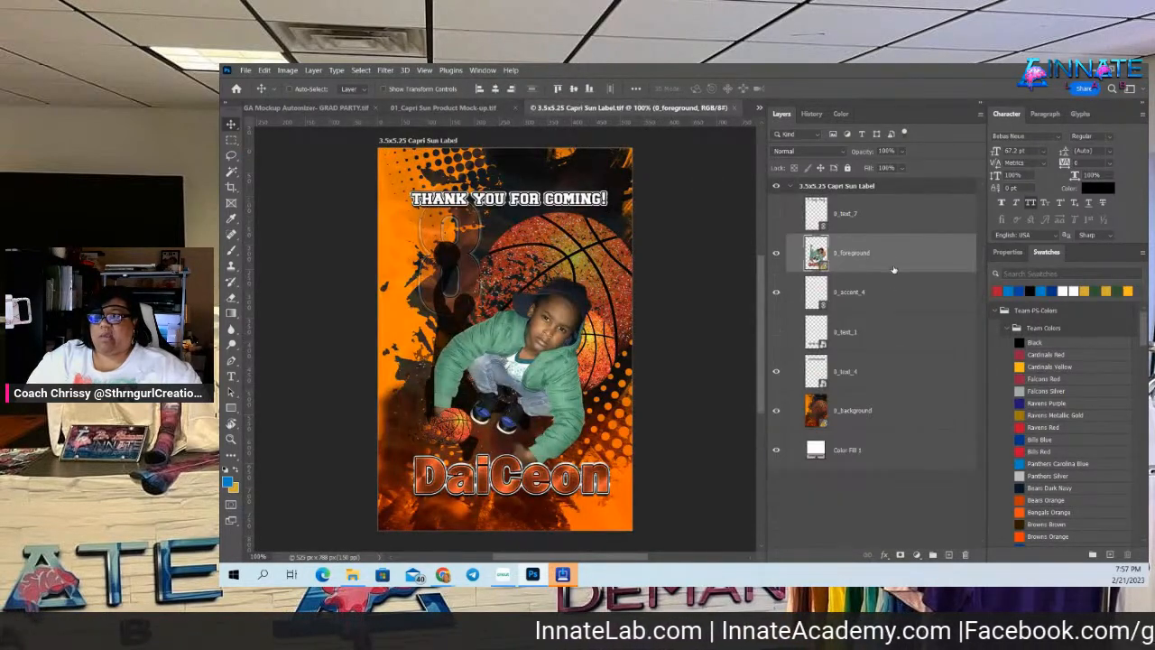
right_click(894, 262)
click(930, 235)
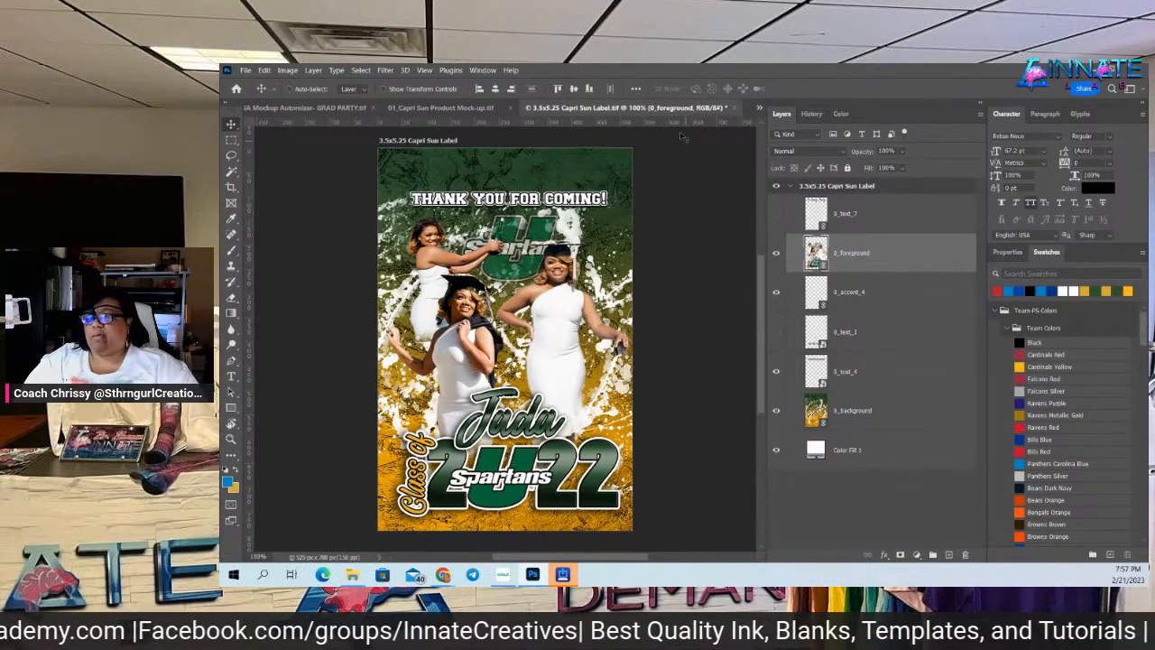
Close the 3.5x5.25 Capri Sun Label and 01_Capri Sun Product Mock-up documents, saving the changes to both
click(735, 108)
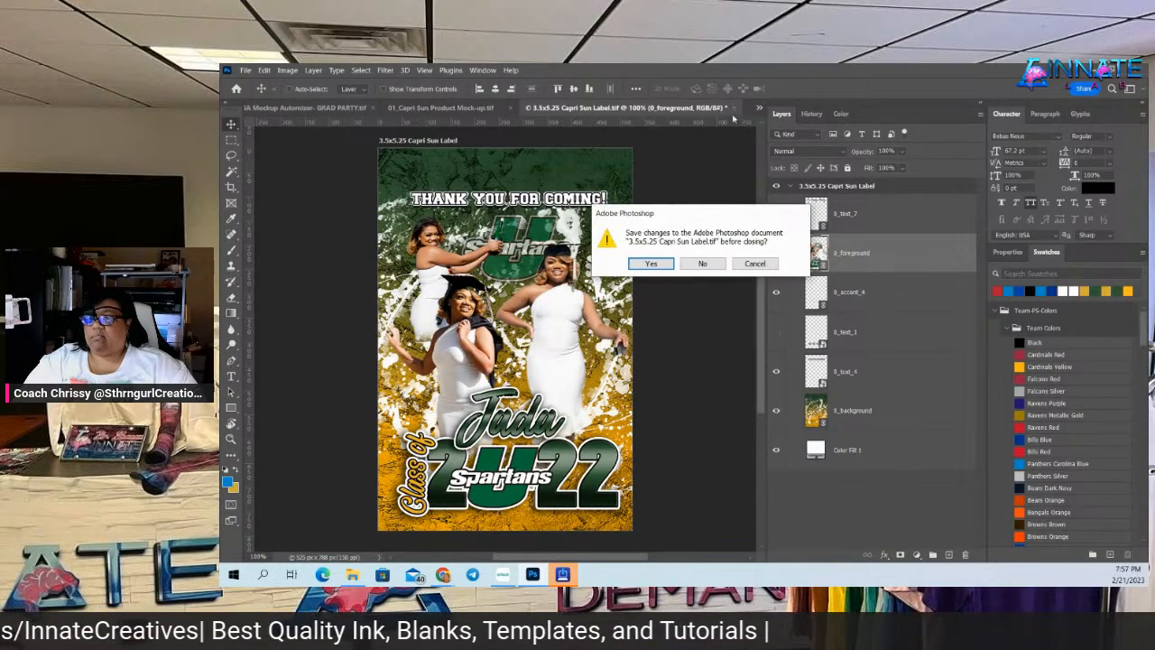
click(654, 263)
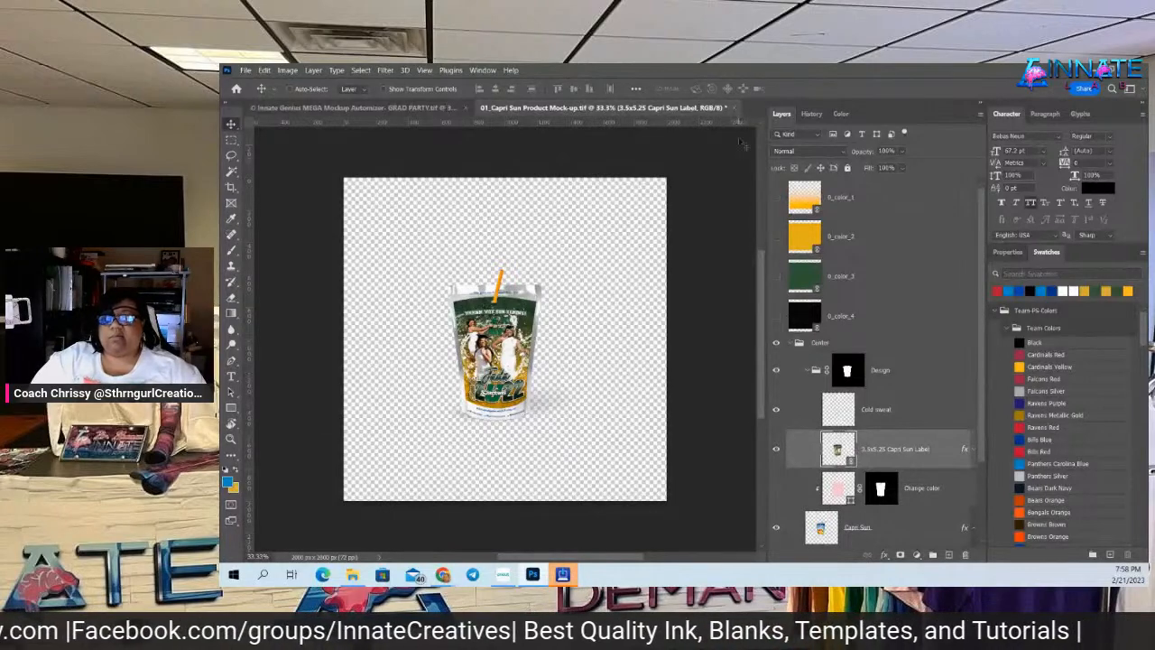
click(732, 107)
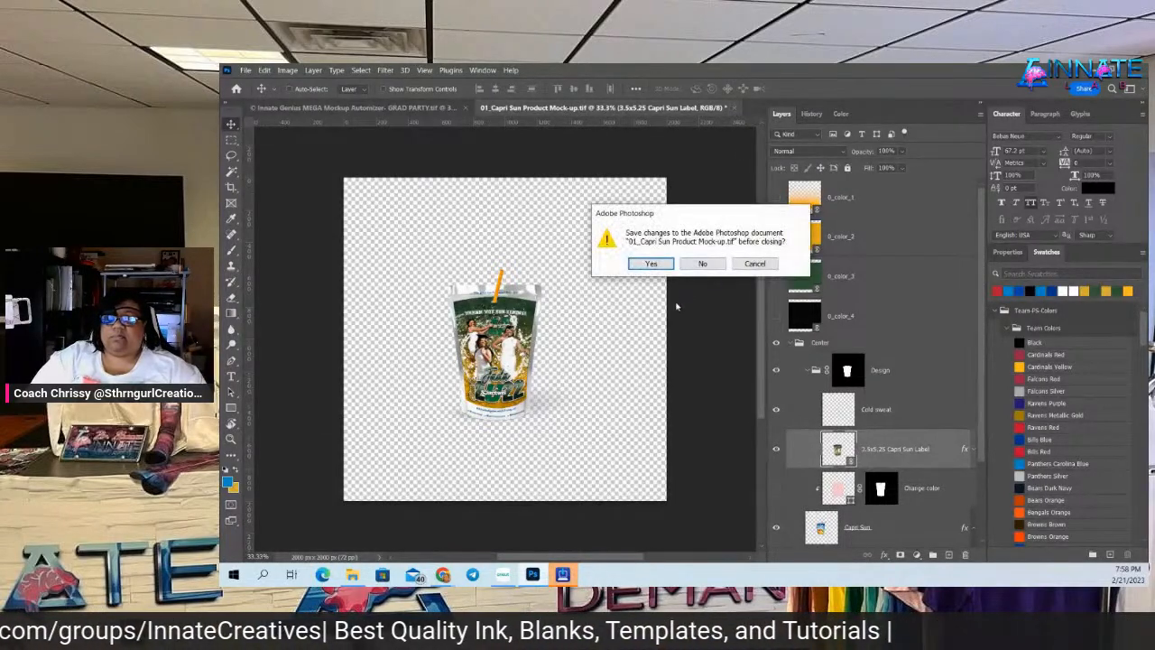
click(659, 264)
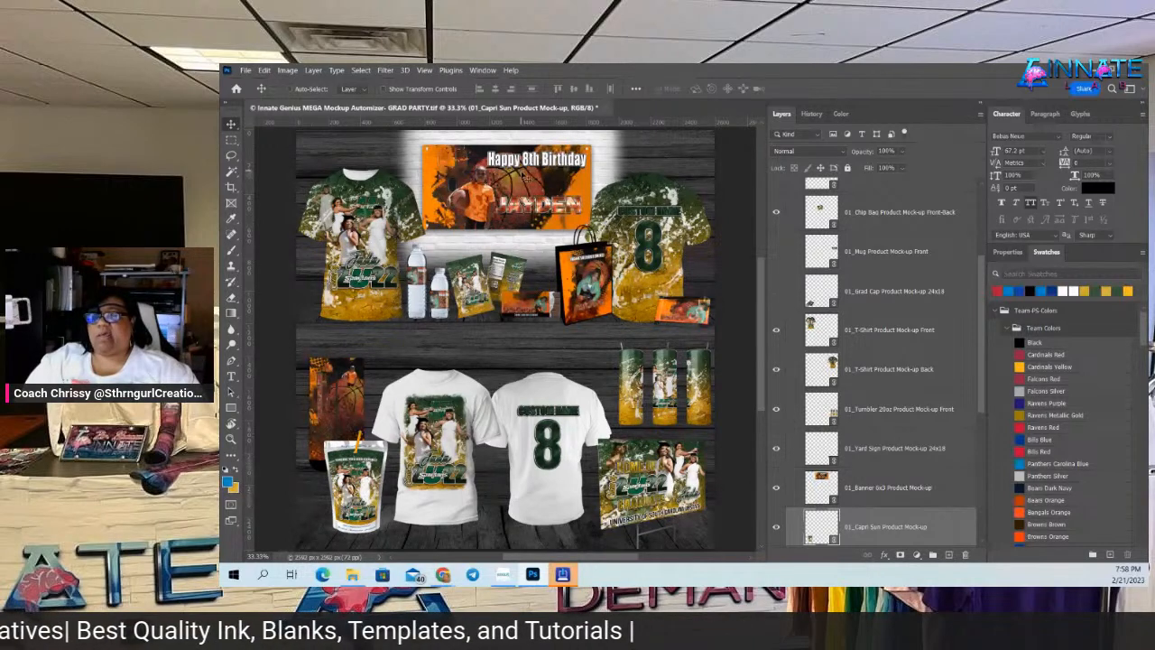
Look through the product mock-up files in the MEGA Mockup folder that can be placed as embedded objects, without placing any
click(245, 69)
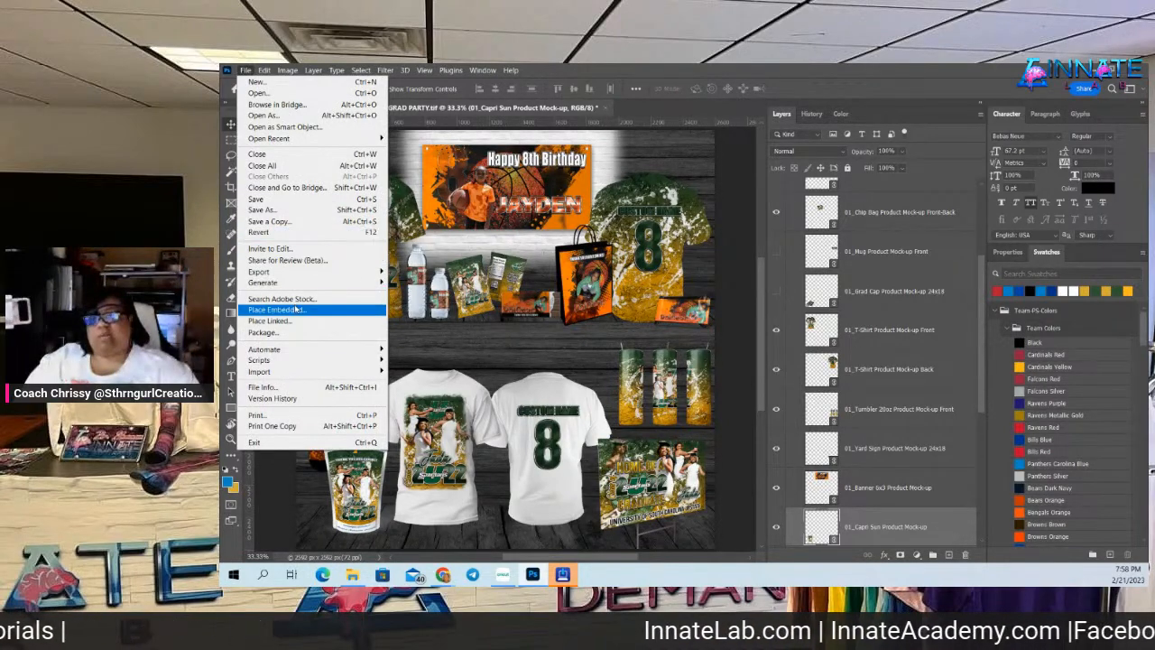
click(287, 310)
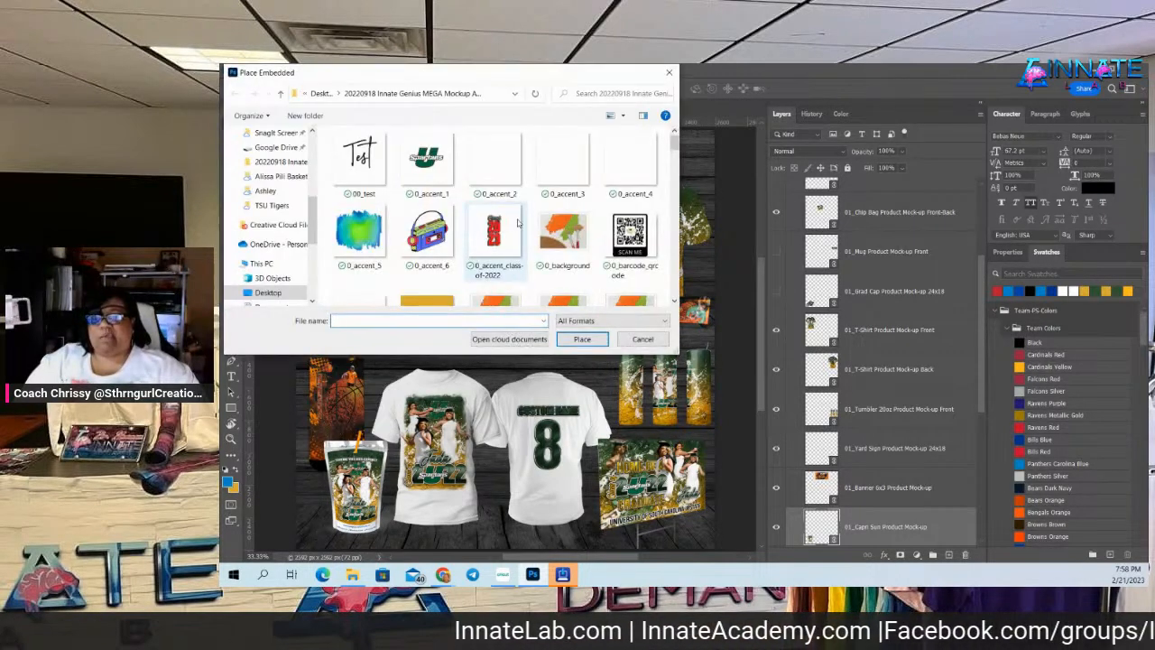
scroll(506, 225, down, 5)
scroll(519, 222, down, 3)
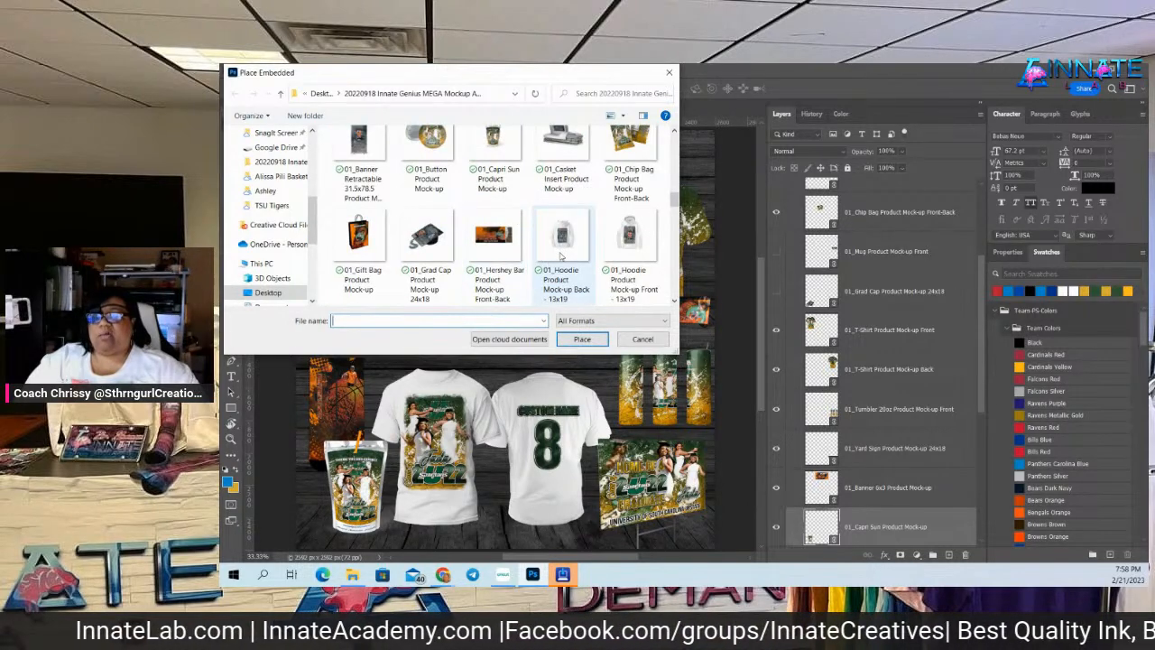
scroll(560, 255, down, 1)
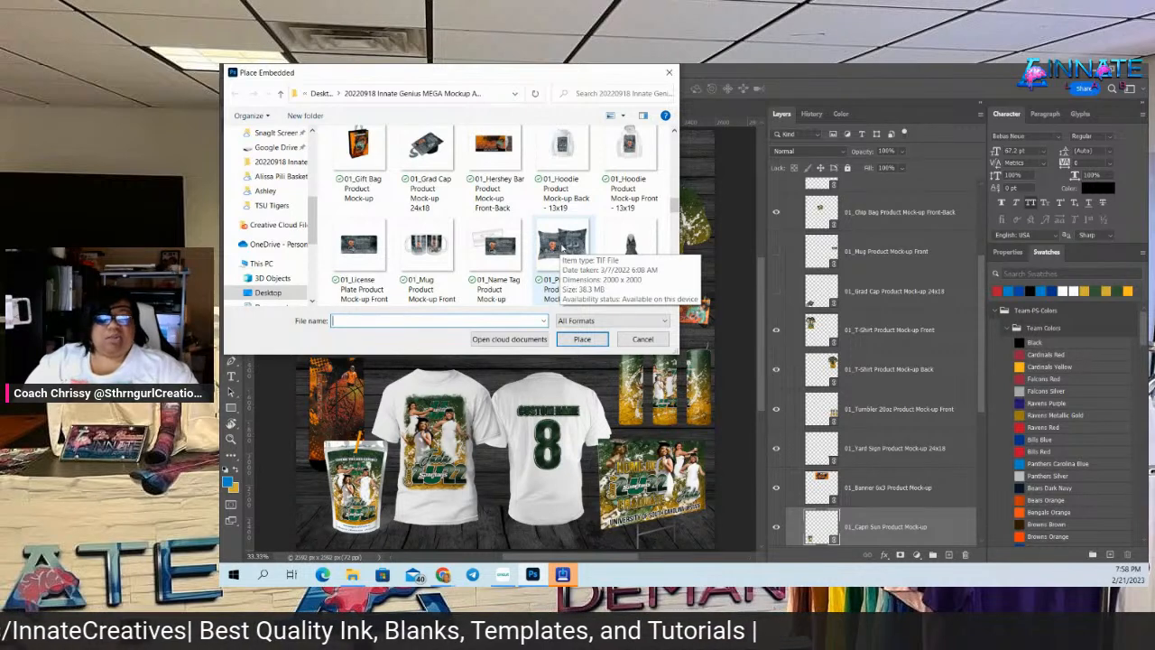
scroll(562, 248, down, 1)
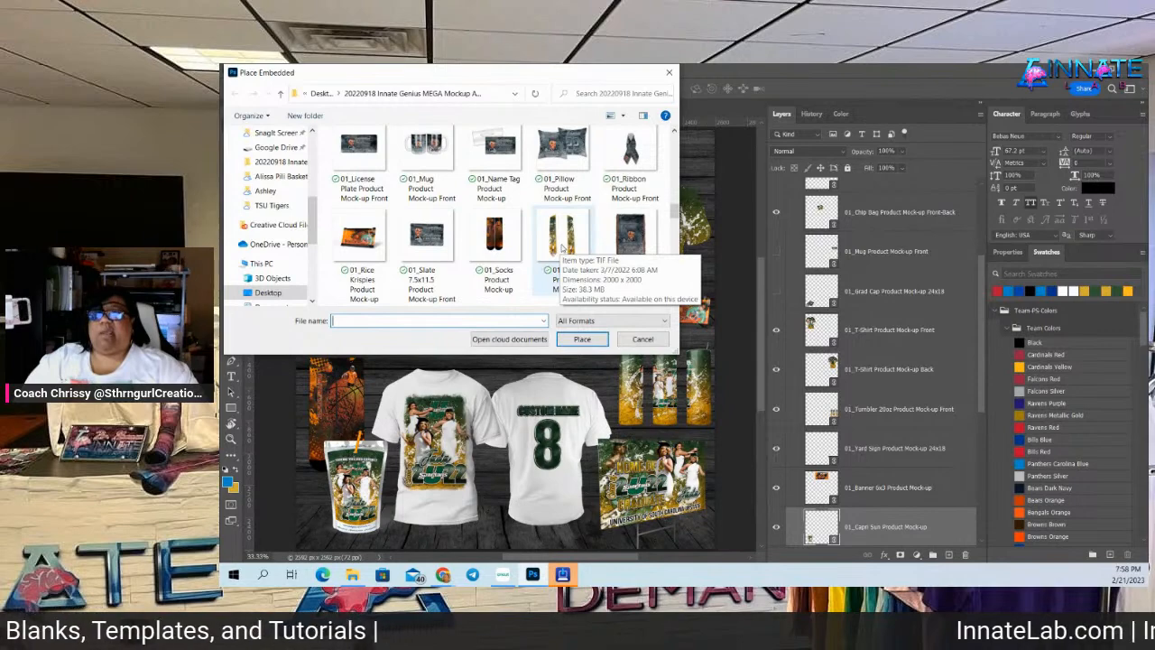
scroll(561, 248, down, 1)
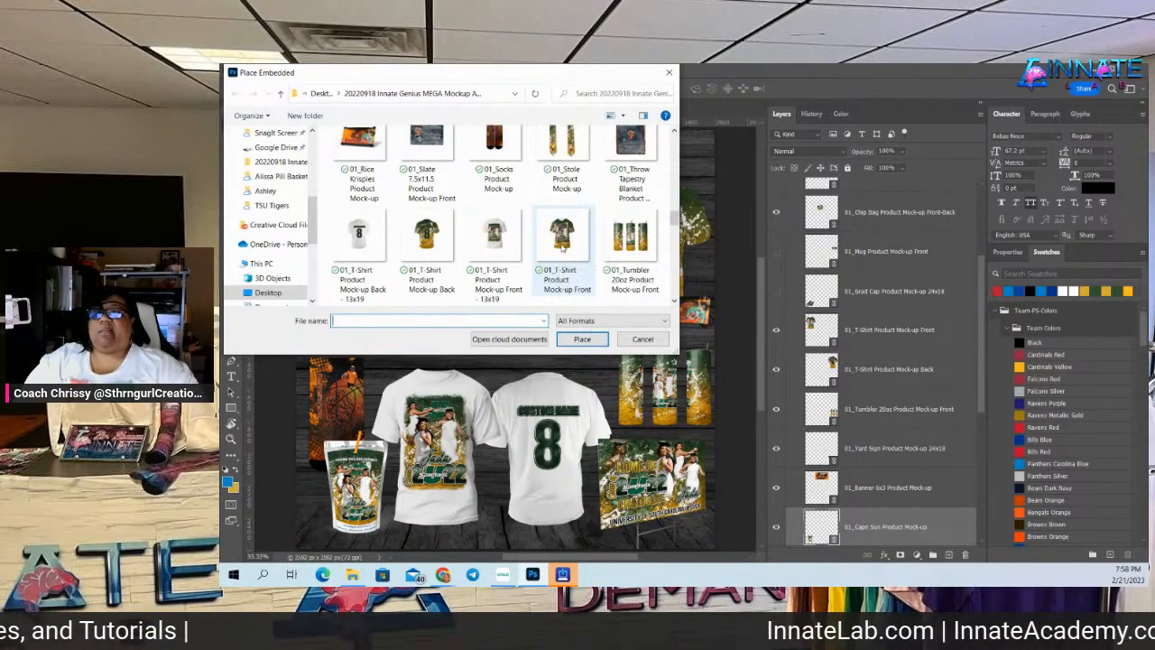
scroll(561, 248, down, 1)
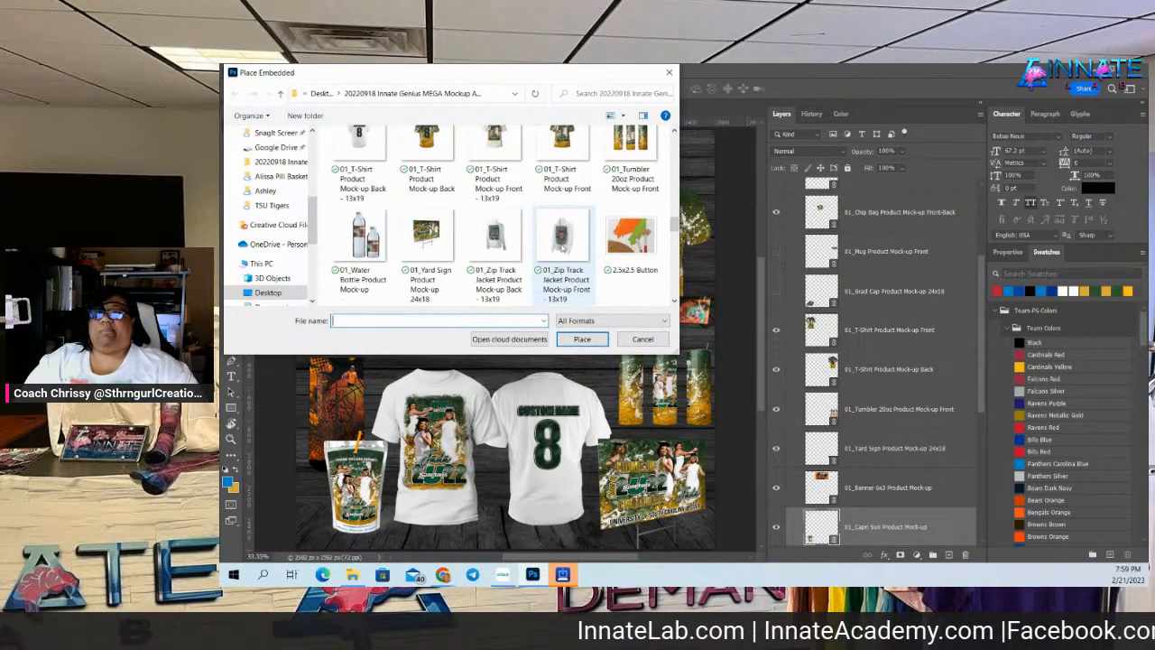
scroll(562, 248, down, 1)
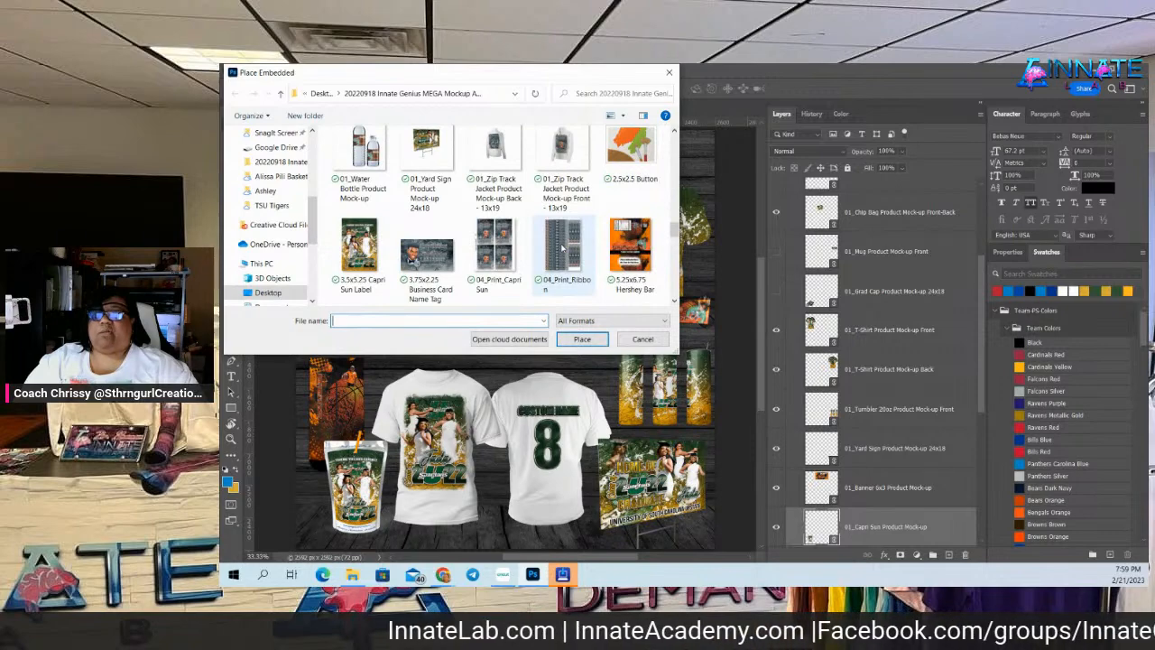
click(642, 340)
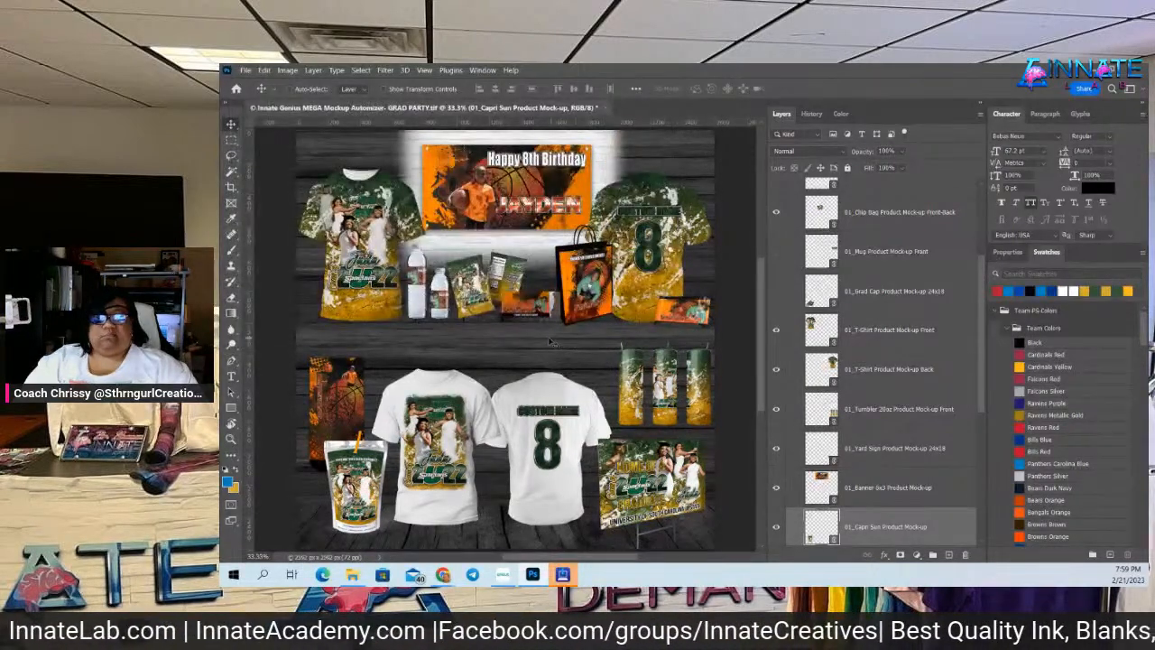